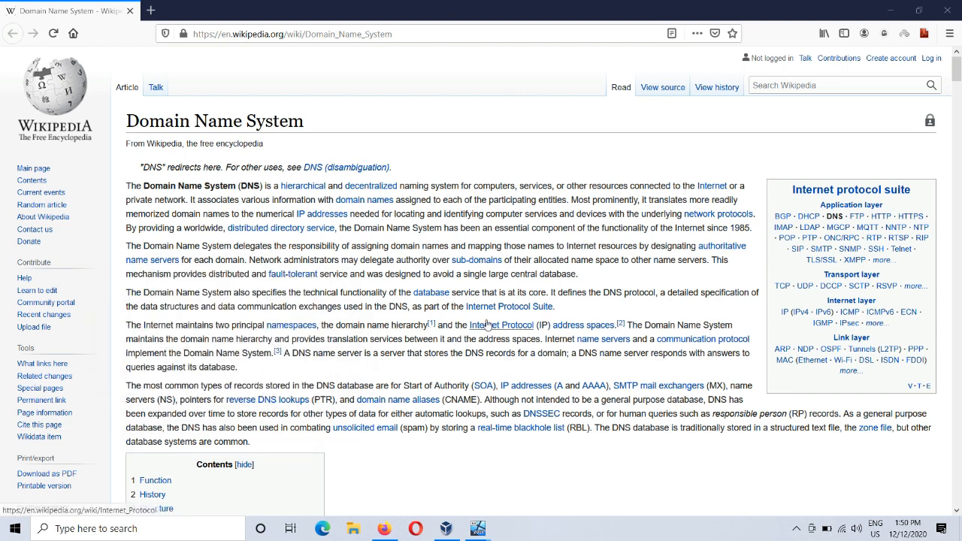
Step: Switch to the Windows Server 2019 virtual machine and start adding roles, using role-based installation on the server at 192.168.1.250
{"action": "mouse_move", "coordinate": [485, 526]}
{"action": "left_click", "coordinate": [464, 495]}
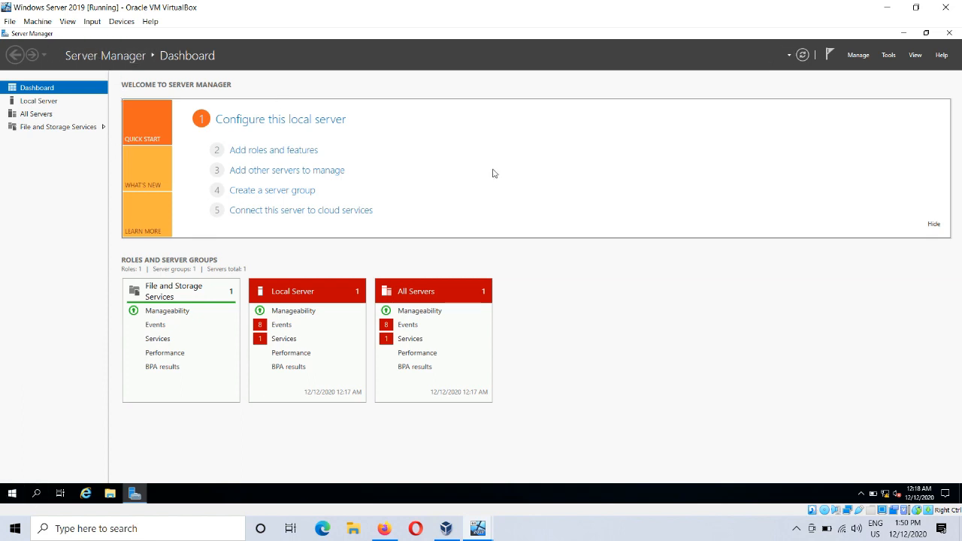
{"action": "left_click", "coordinate": [277, 153]}
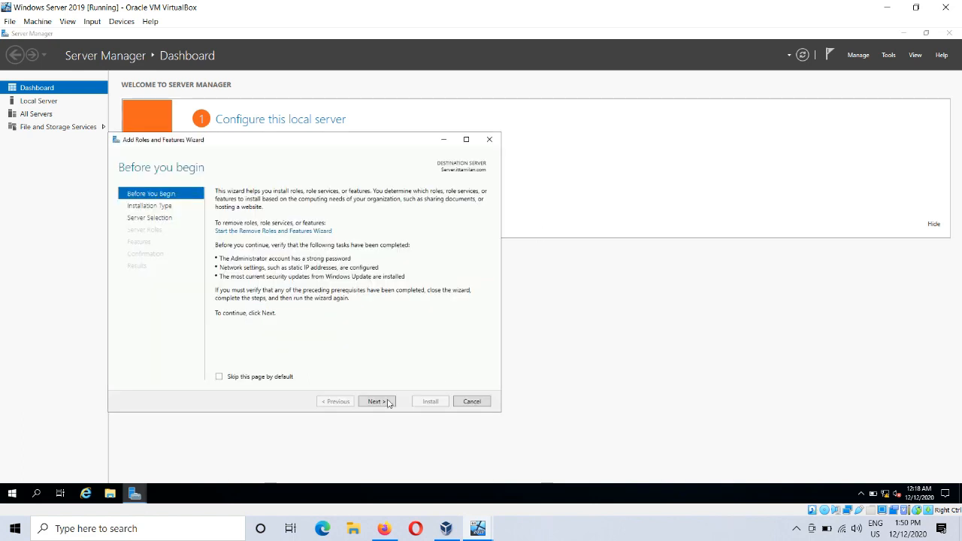
{"action": "left_click", "coordinate": [389, 403]}
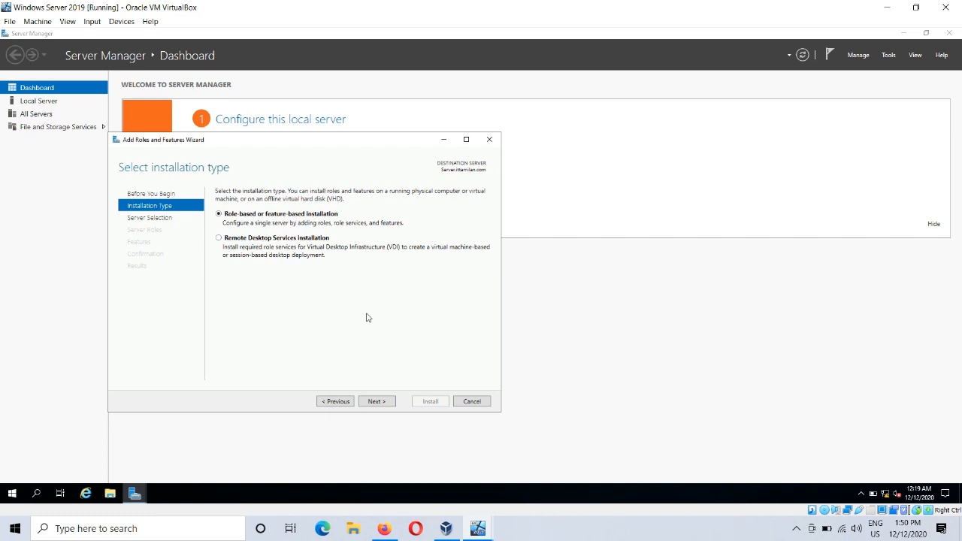
{"action": "left_click", "coordinate": [376, 401]}
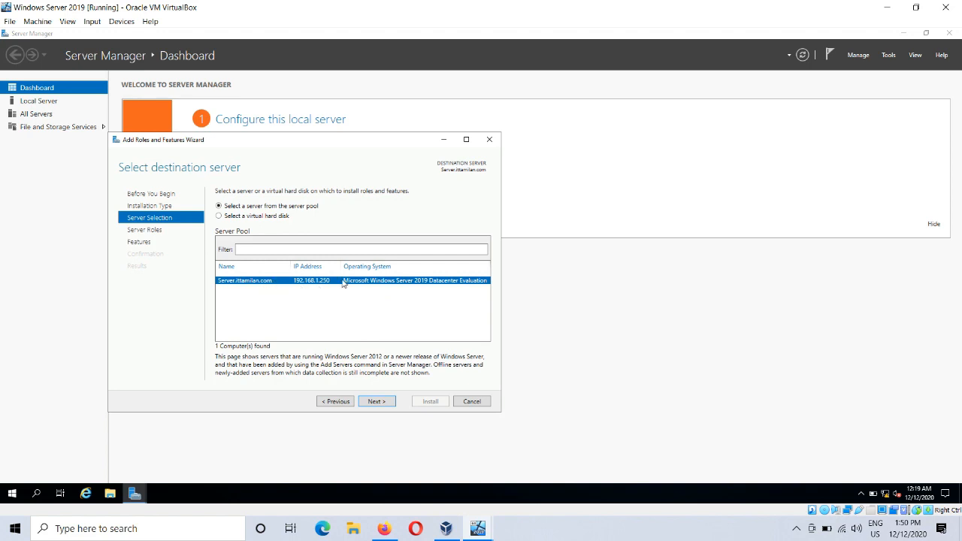
{"action": "left_click", "coordinate": [375, 401]}
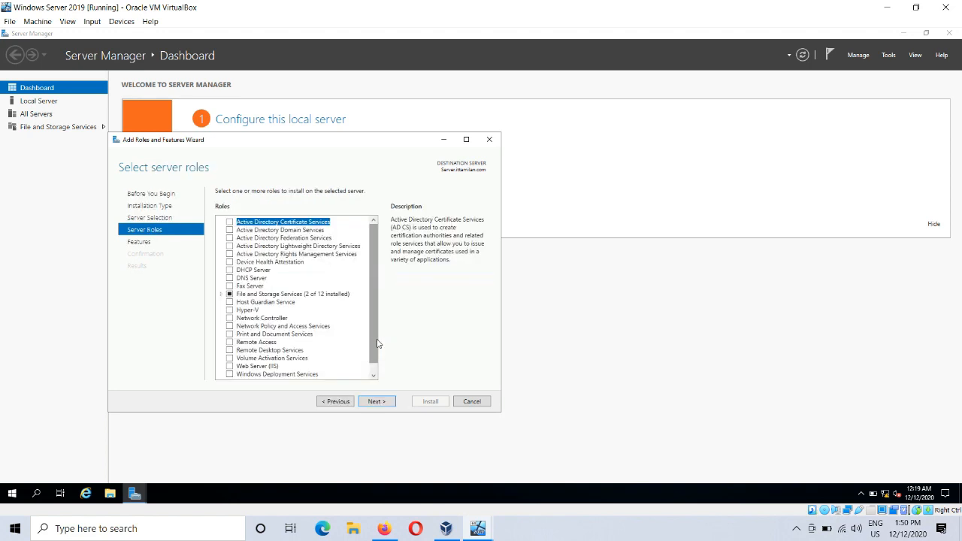
Step: Select the DNS Server role with its required management tools, adding no other features
{"action": "left_click", "coordinate": [229, 278]}
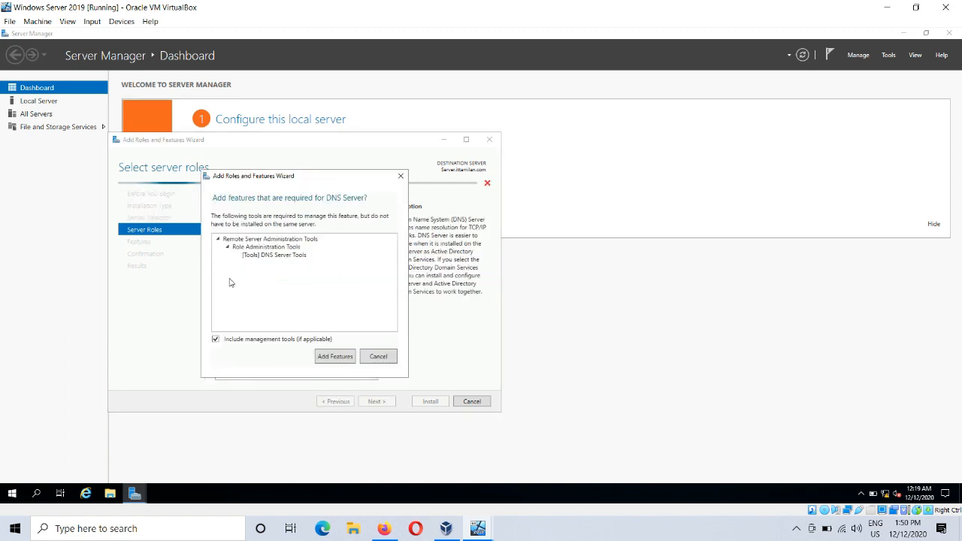
{"action": "left_click", "coordinate": [335, 356]}
{"action": "left_click", "coordinate": [375, 401]}
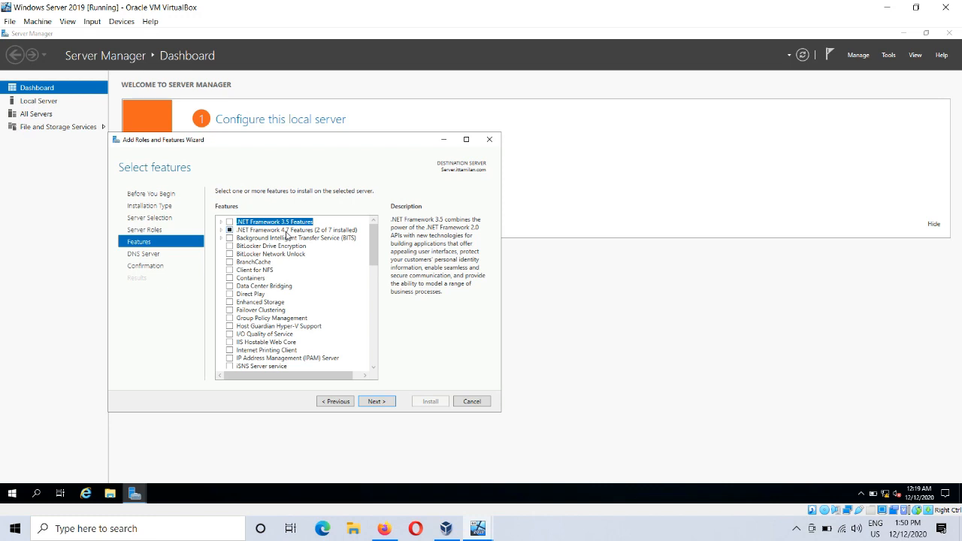
{"action": "left_click", "coordinate": [384, 403]}
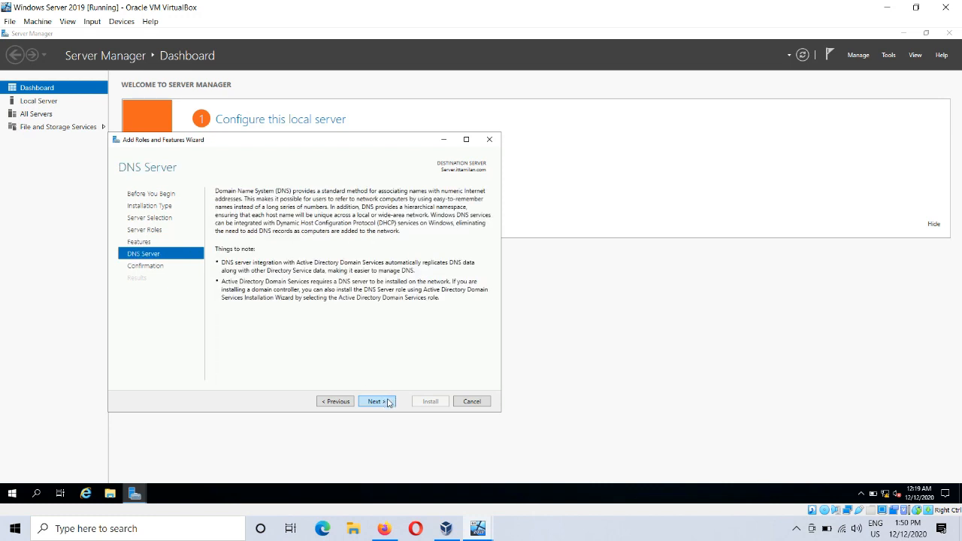
{"action": "left_click", "coordinate": [388, 403]}
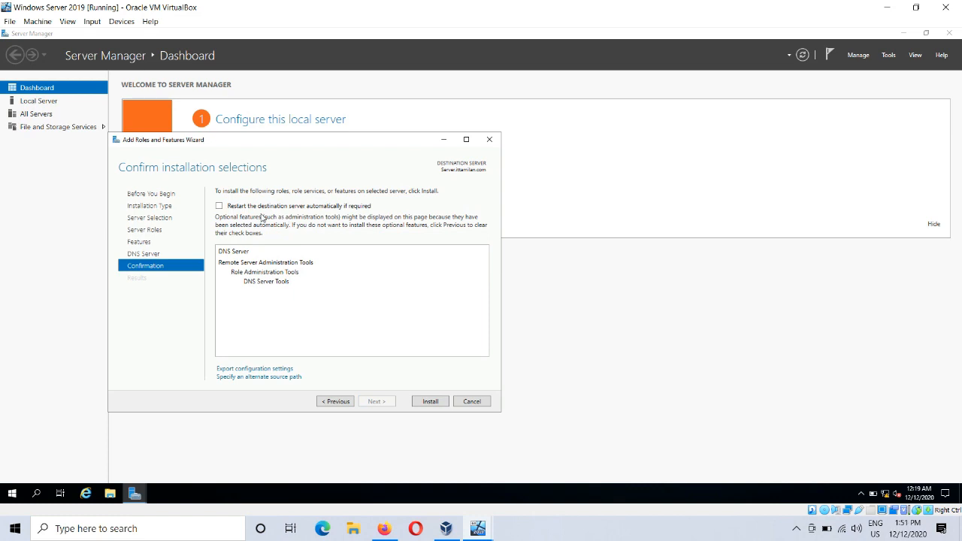
Step: Allow automatic restart of the destination server if required, install the DNS Server role and close the wizard
{"action": "left_click", "coordinate": [358, 208]}
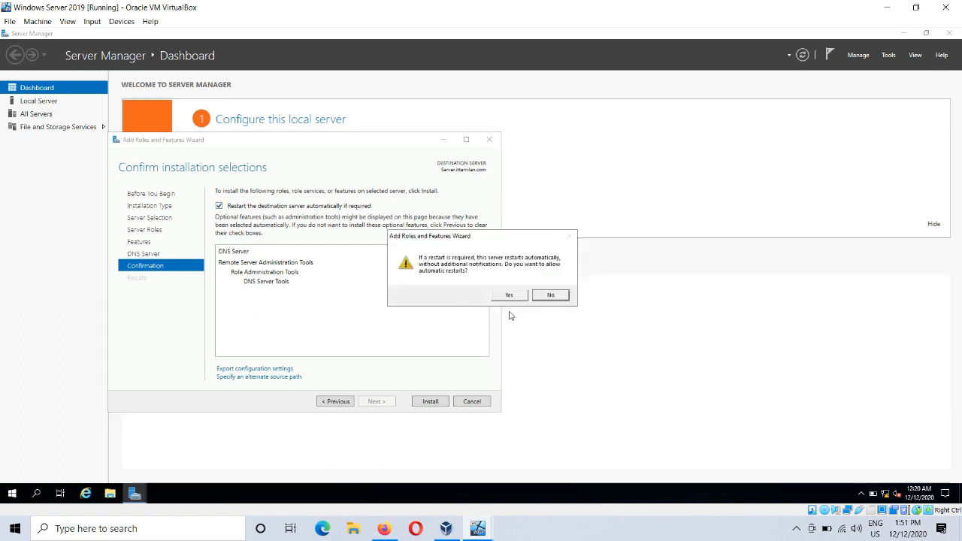
{"action": "left_click", "coordinate": [508, 294]}
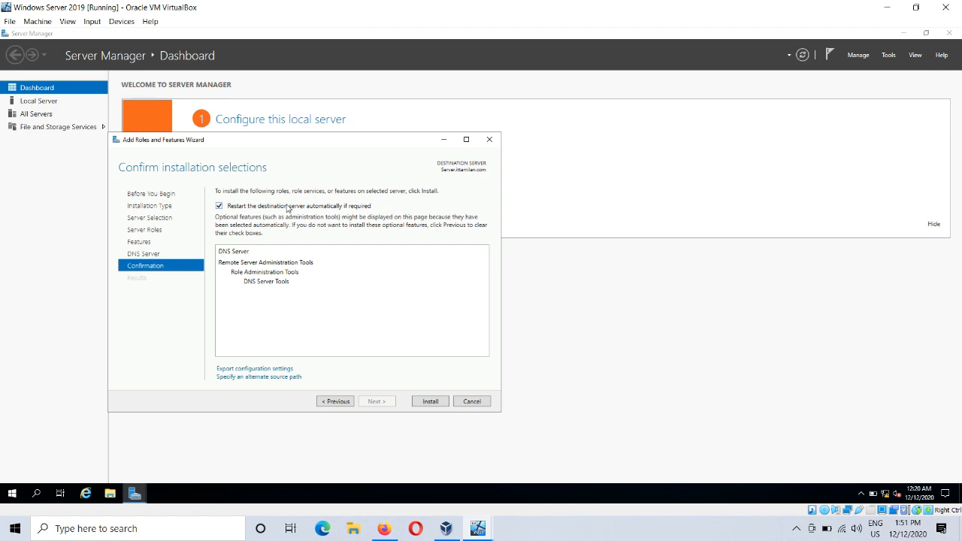
{"action": "left_click", "coordinate": [448, 403]}
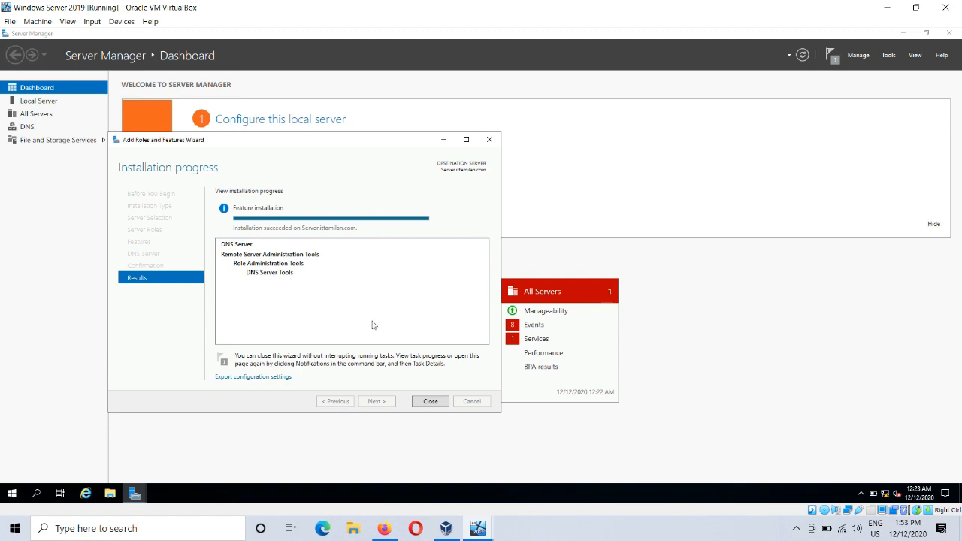
{"action": "left_click", "coordinate": [439, 402]}
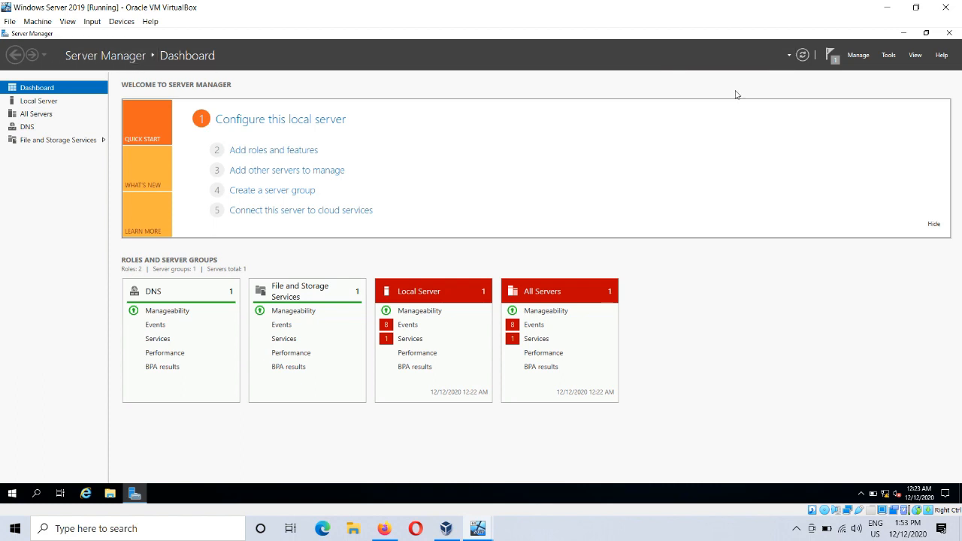
Step: Open the DNS management console and view the server's Forward Lookup Zones and Reverse Lookup Zones
{"action": "left_click", "coordinate": [894, 57]}
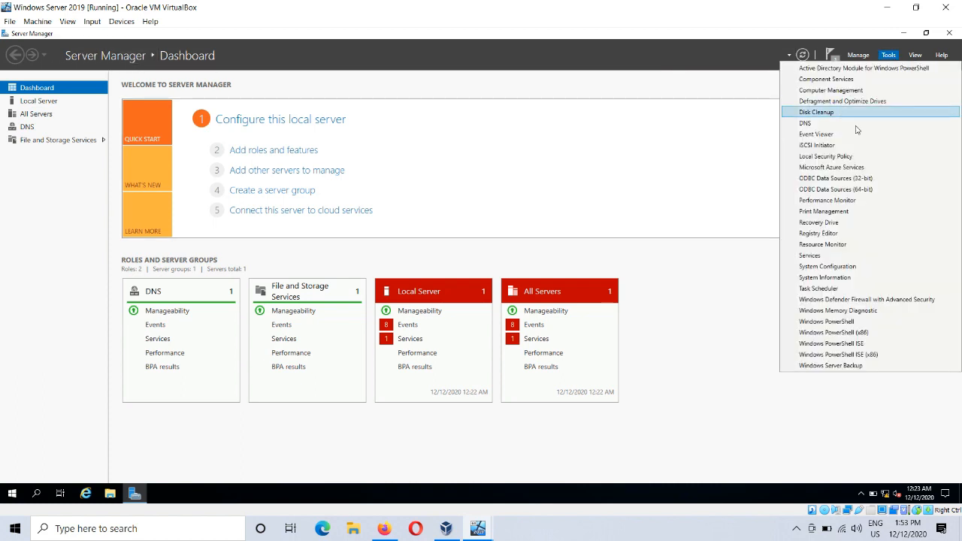
{"action": "left_click", "coordinate": [843, 129]}
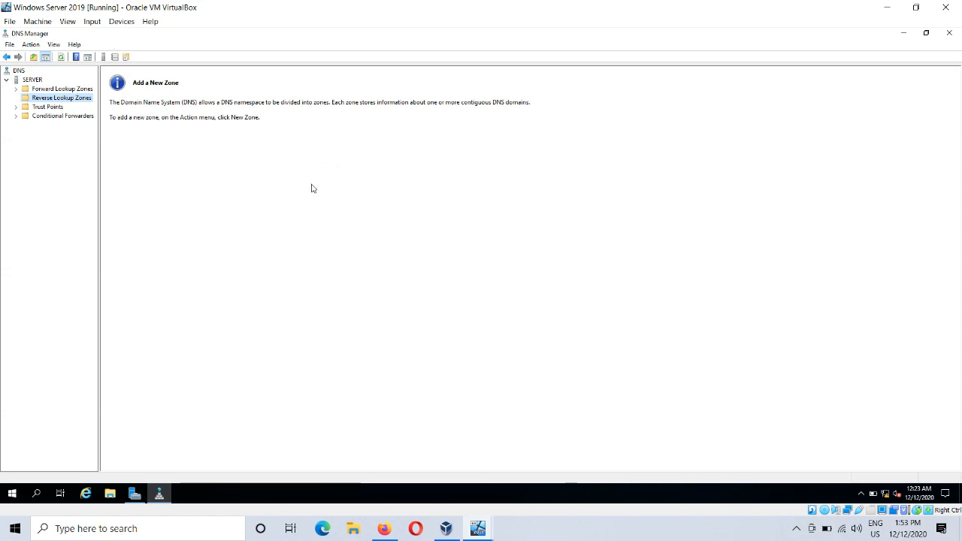
{"action": "left_click", "coordinate": [32, 81]}
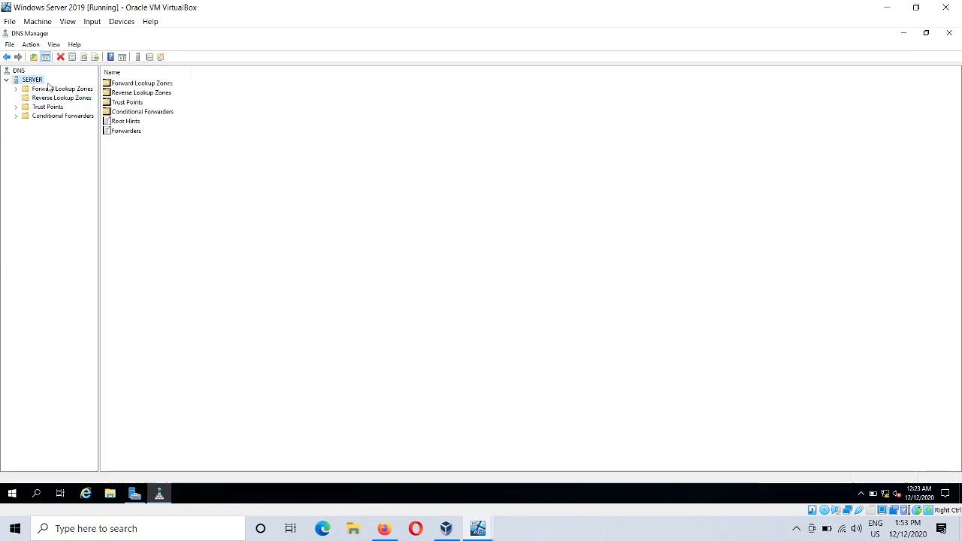
{"action": "left_click", "coordinate": [60, 89]}
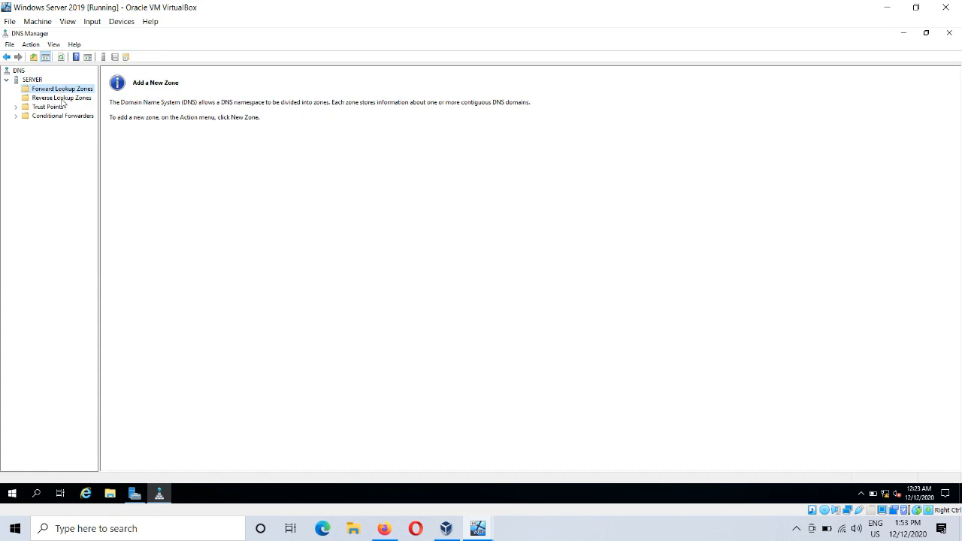
{"action": "left_click", "coordinate": [62, 98]}
{"action": "left_click", "coordinate": [65, 89]}
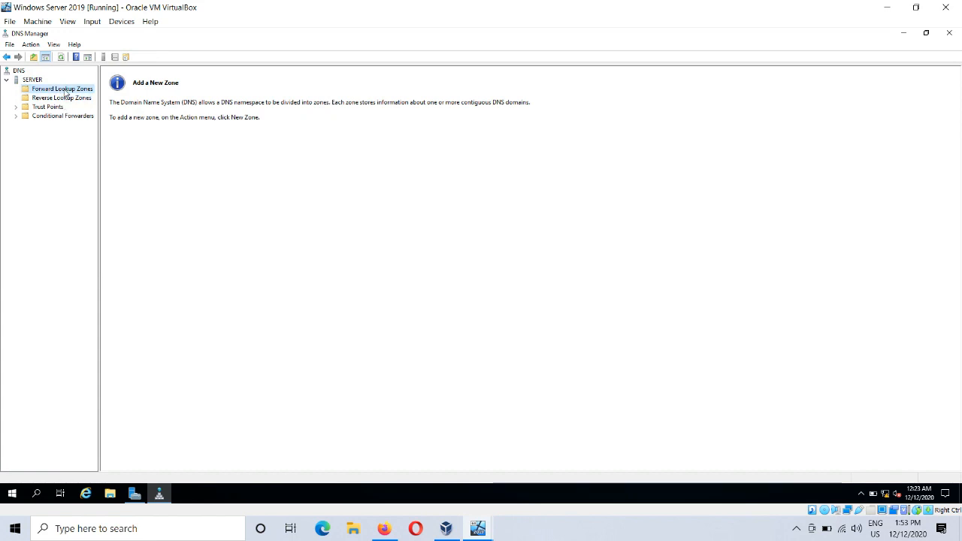
{"action": "left_click", "coordinate": [66, 96]}
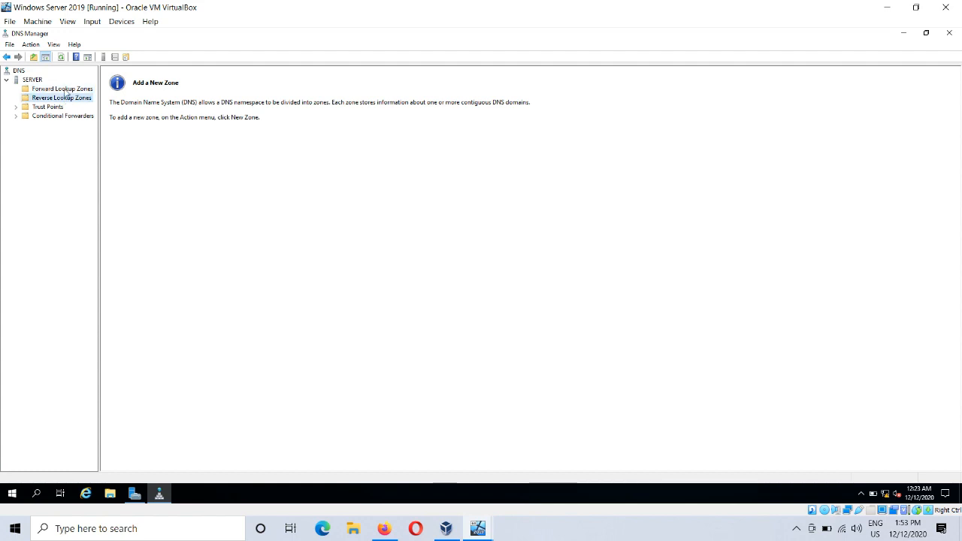
{"action": "left_click", "coordinate": [66, 90]}
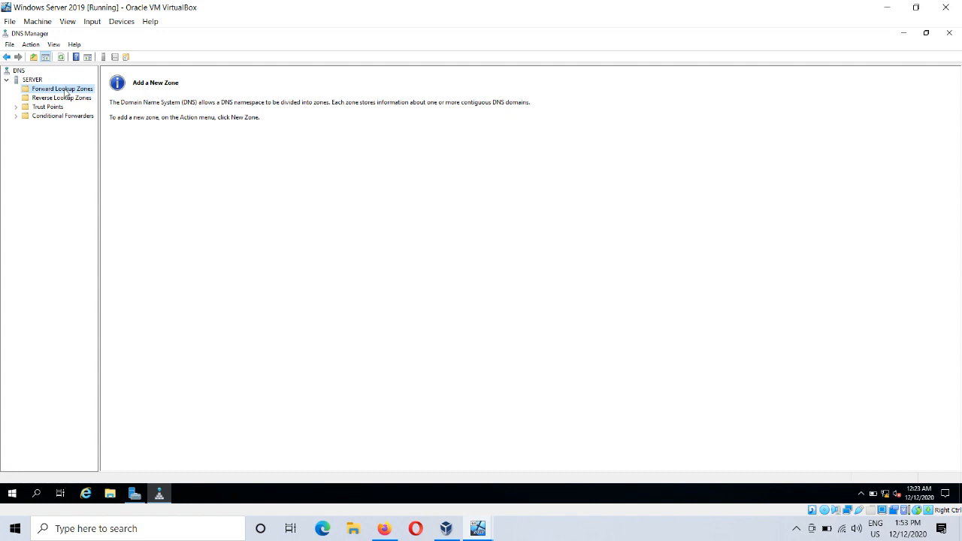
Step: Start a new zone under Forward Lookup Zones with Primary zone as its type
{"action": "right_click", "coordinate": [66, 93]}
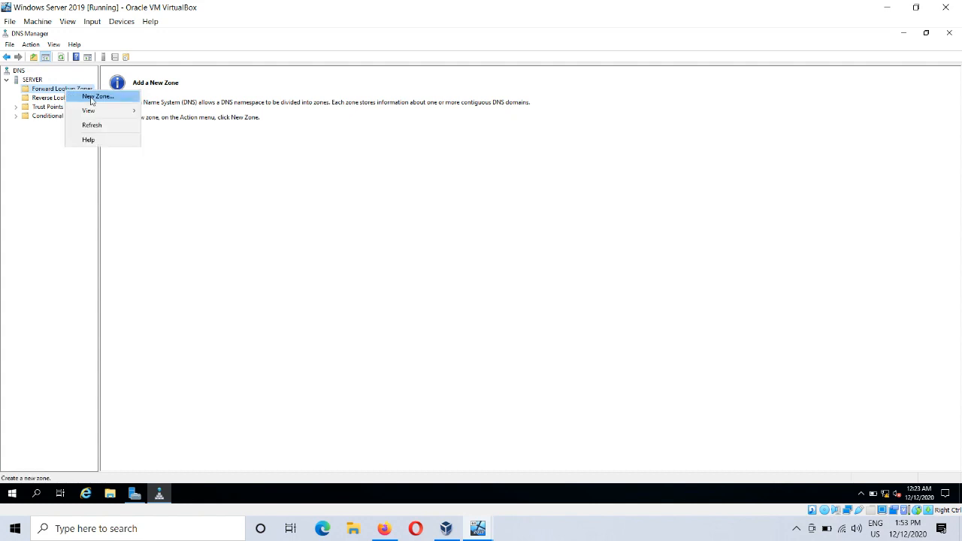
{"action": "left_click", "coordinate": [303, 256]}
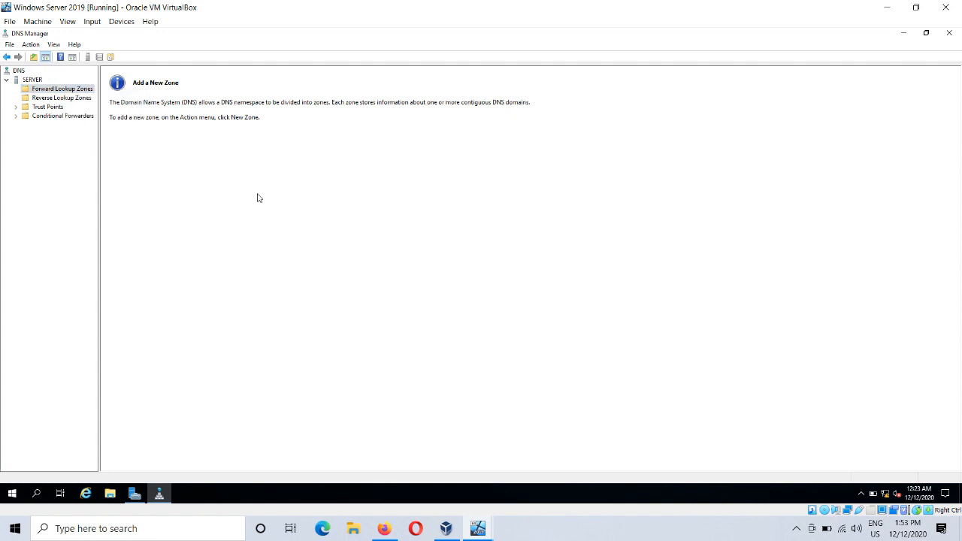
{"action": "right_click", "coordinate": [74, 91]}
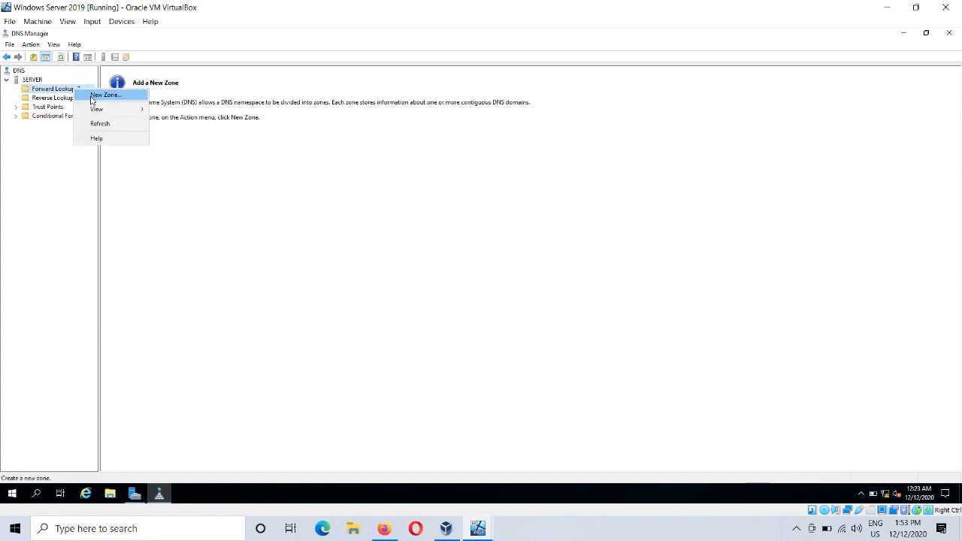
{"action": "left_click", "coordinate": [94, 95]}
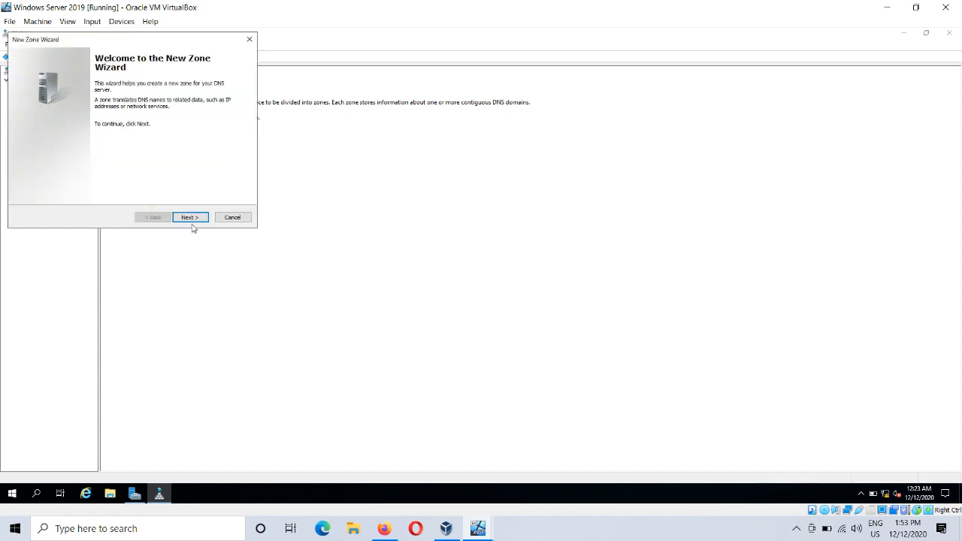
{"action": "left_click", "coordinate": [195, 217]}
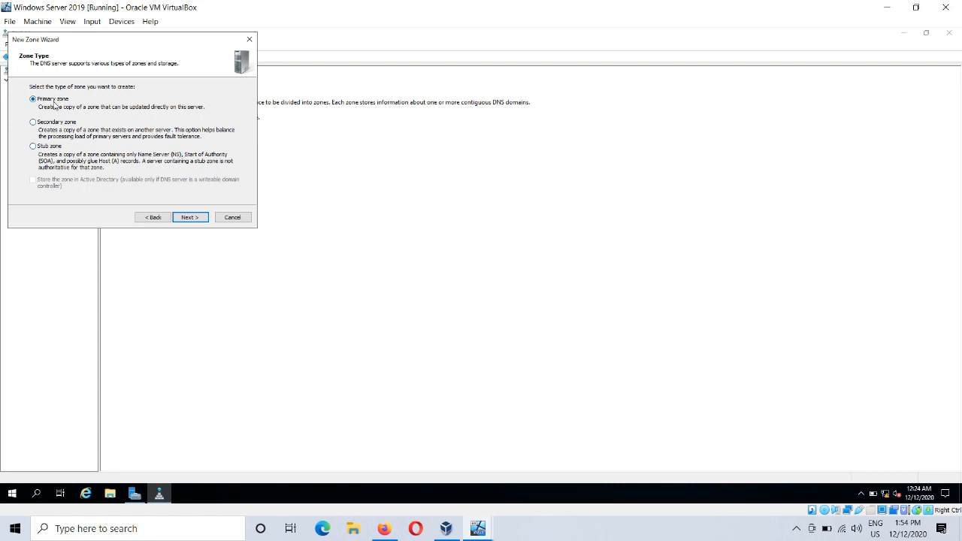
{"action": "left_click", "coordinate": [184, 220]}
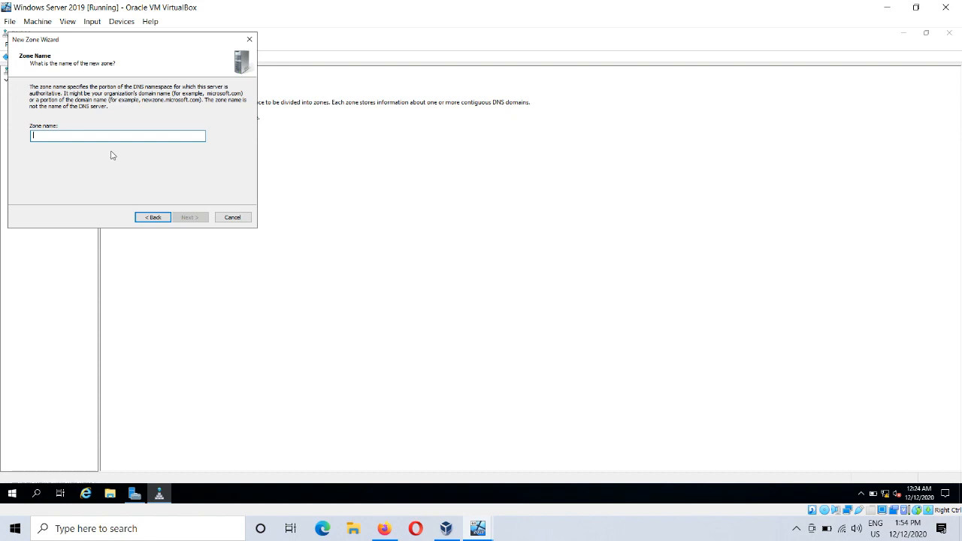
Step: Name the forward zone ittamilan.com, store it in the new file ittamilan.com.dns, disallow dynamic updates and create the zone
{"action": "type", "text": "it"}
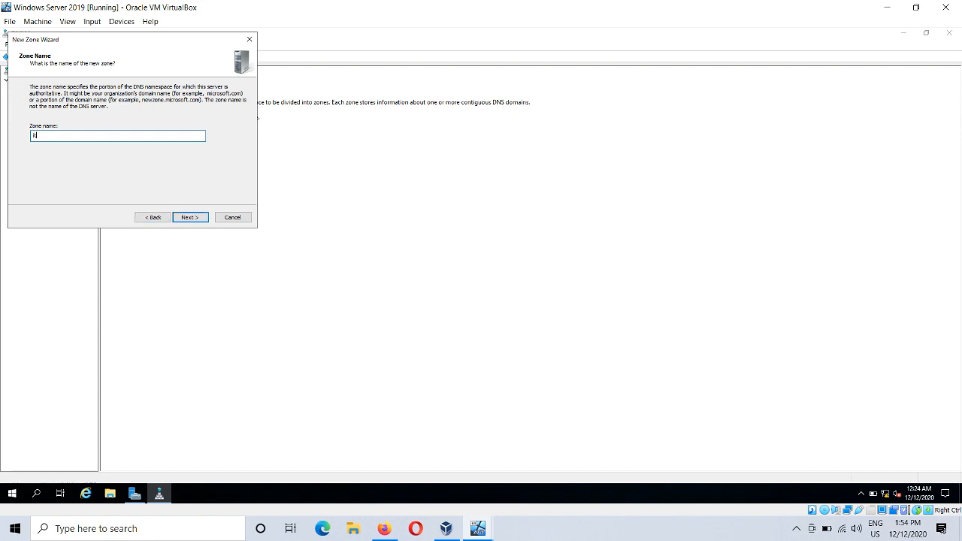
{"action": "type", "text": "tamilan.com"}
{"action": "left_click", "coordinate": [185, 218]}
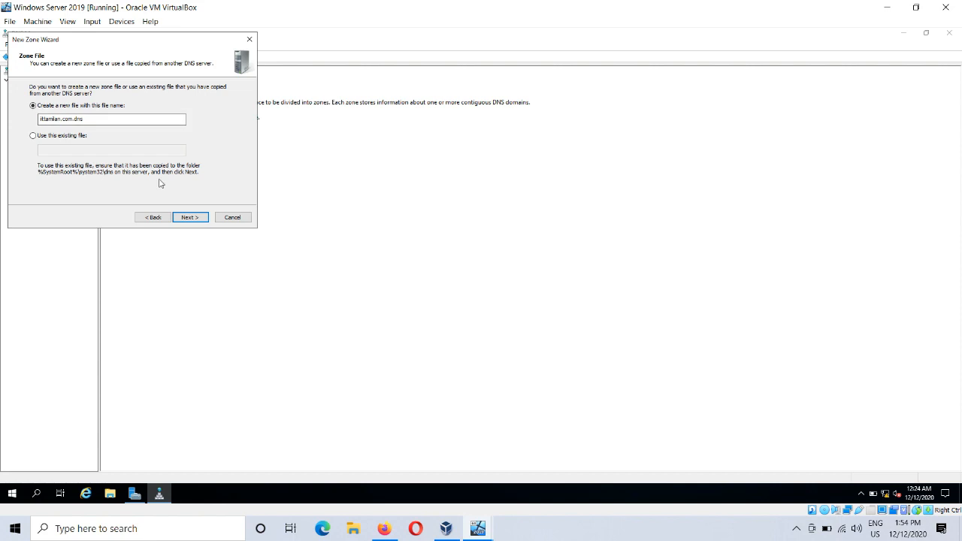
{"action": "left_click", "coordinate": [191, 219]}
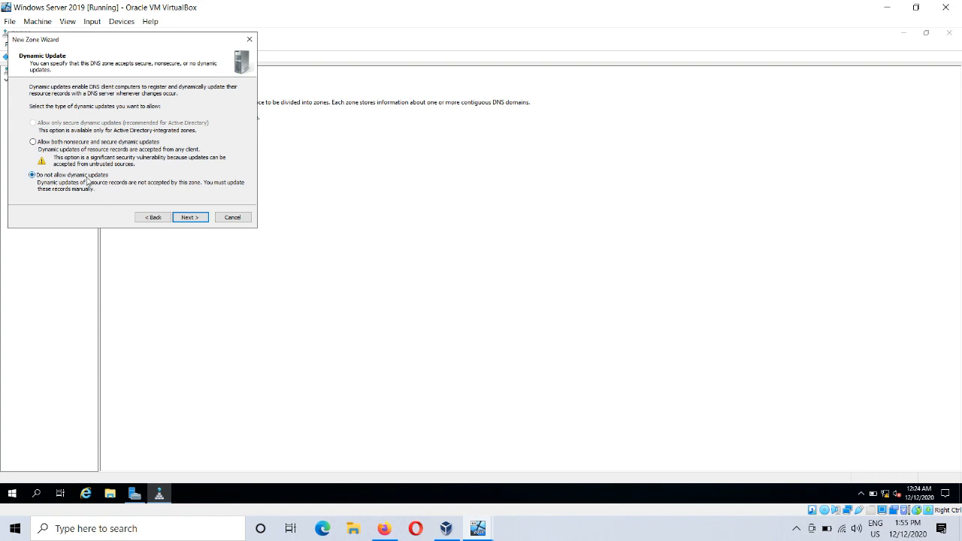
{"action": "left_click", "coordinate": [204, 218]}
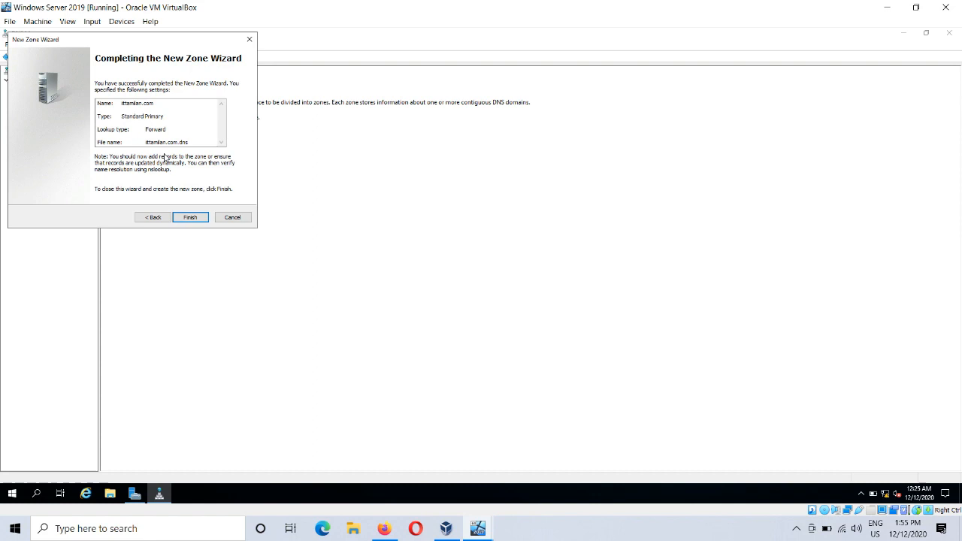
{"action": "left_click", "coordinate": [190, 218]}
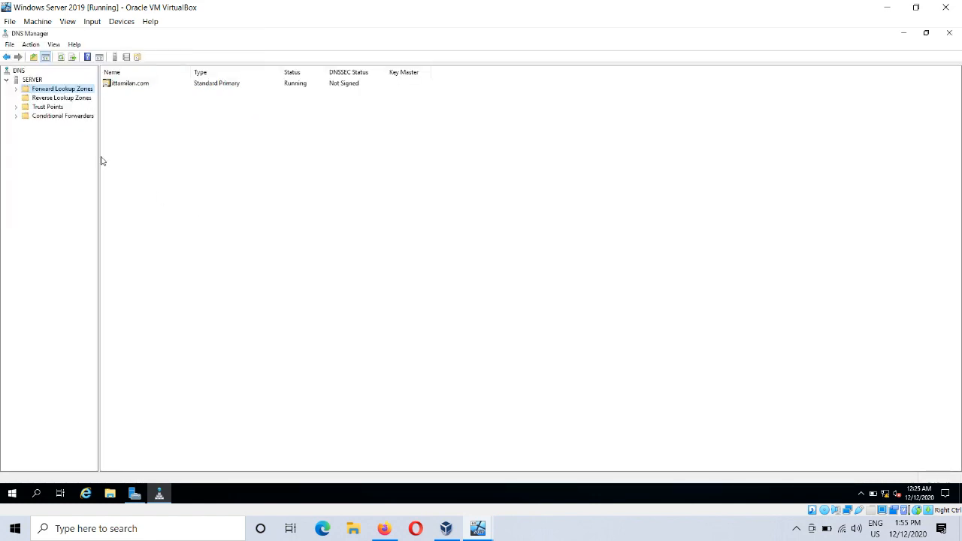
Step: Show the records of the ittamilan.com forward lookup zone and widen the Type column
{"action": "left_click", "coordinate": [16, 90]}
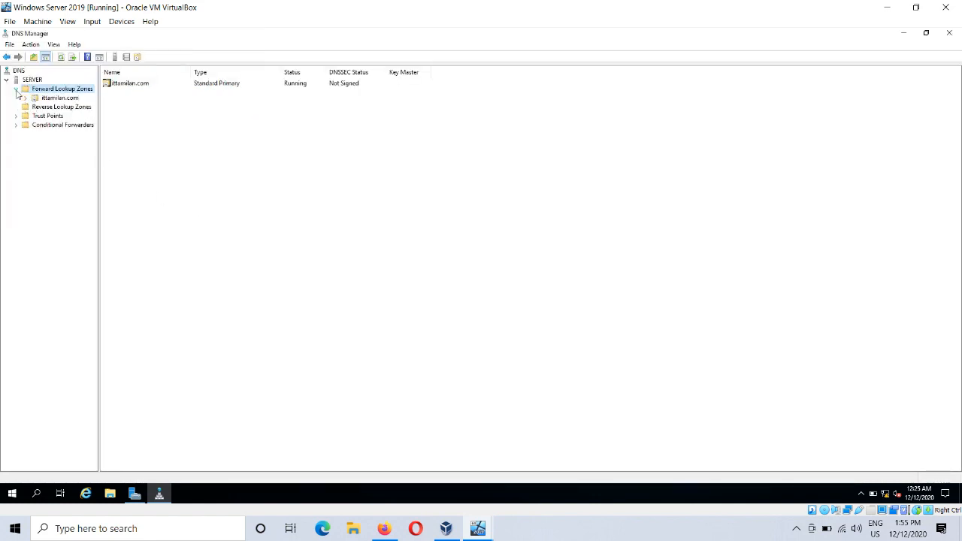
{"action": "left_click", "coordinate": [45, 98]}
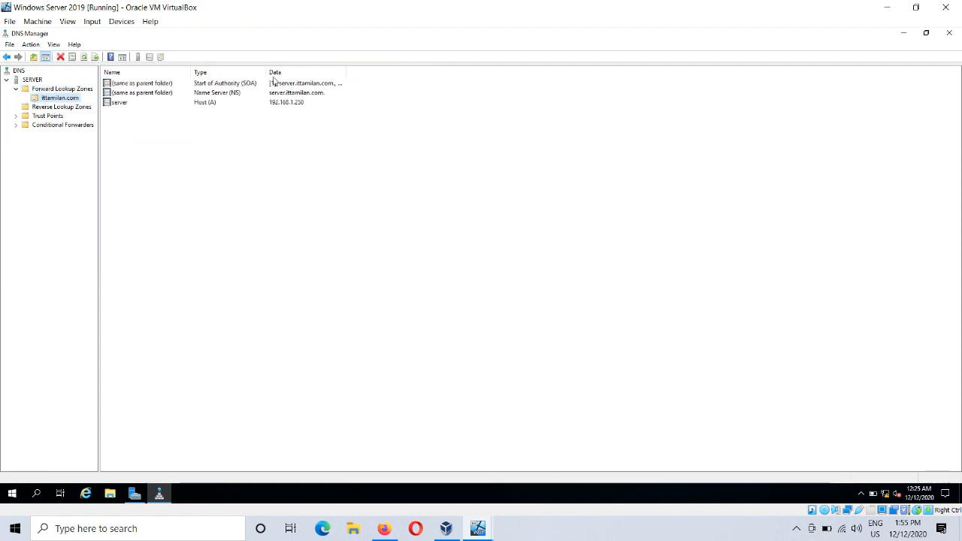
{"action": "left_click", "coordinate": [368, 257]}
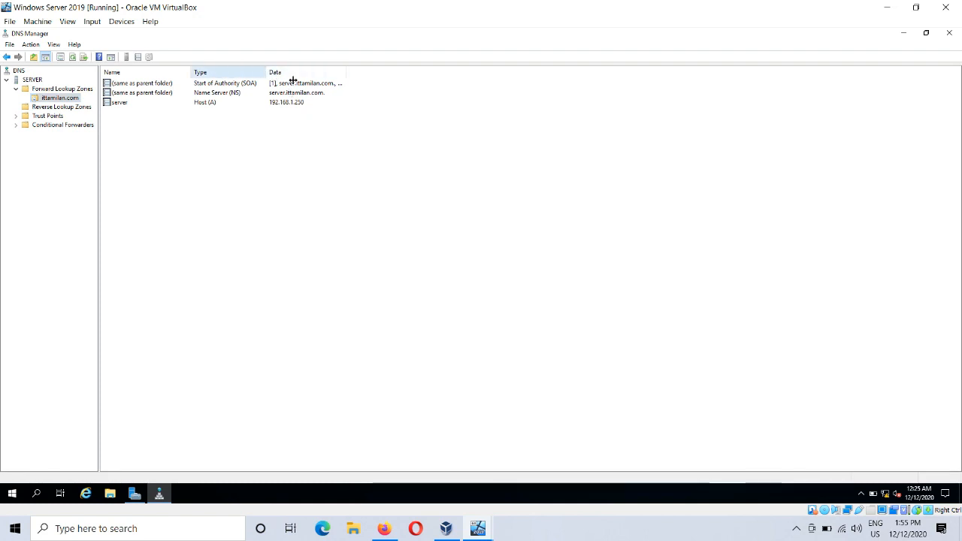
{"action": "left_click_drag", "start_coordinate": [293, 80], "coordinate": [300, 78]}
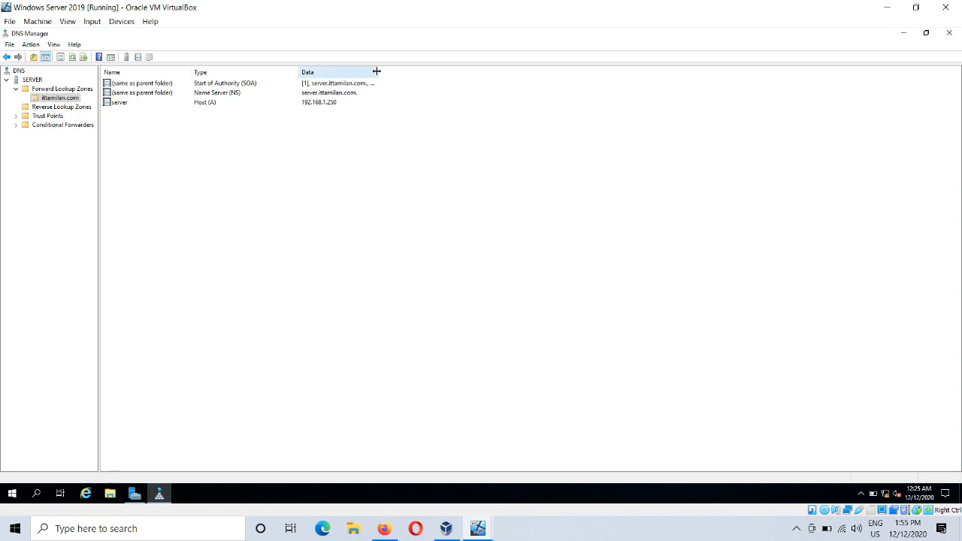
Step: Widen the Data column and start a new zone under Reverse Lookup Zones as a primary IPv4 reverse lookup zone
{"action": "left_click_drag", "start_coordinate": [376, 71], "coordinate": [412, 72]}
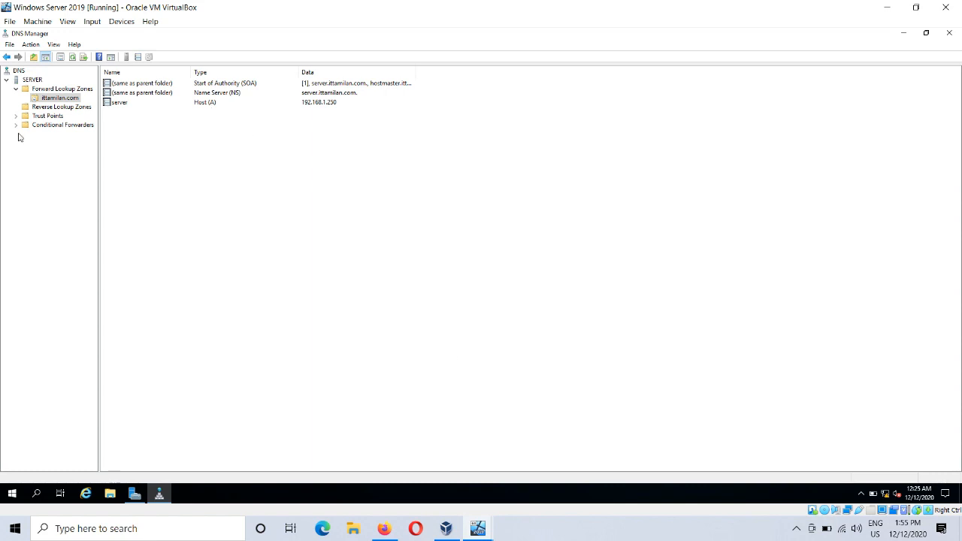
{"action": "left_click", "coordinate": [67, 110]}
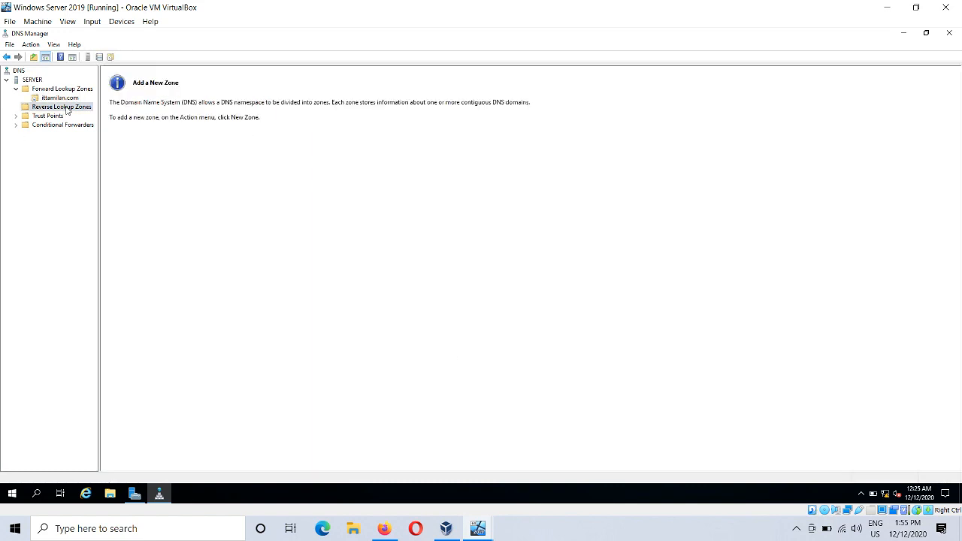
{"action": "right_click", "coordinate": [67, 110]}
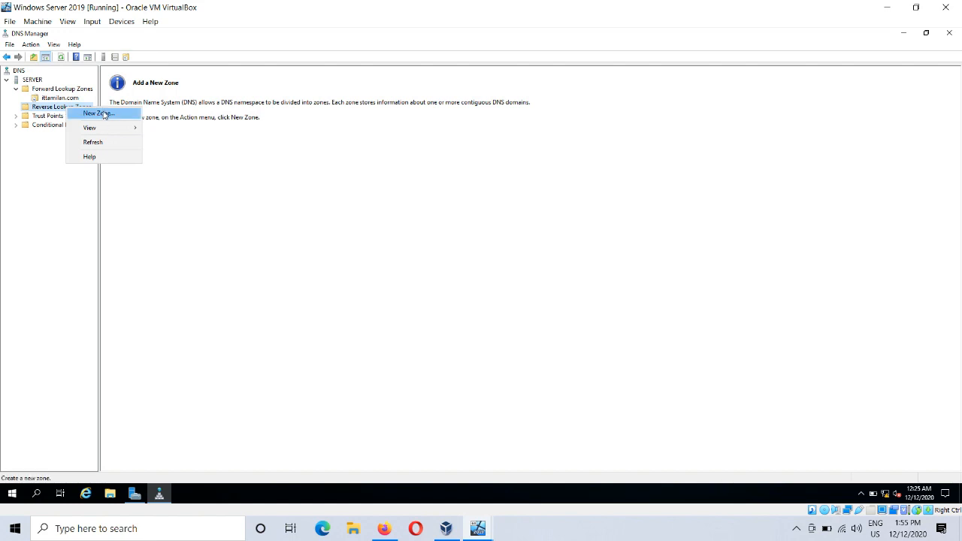
{"action": "left_click", "coordinate": [98, 114]}
{"action": "left_click", "coordinate": [189, 217]}
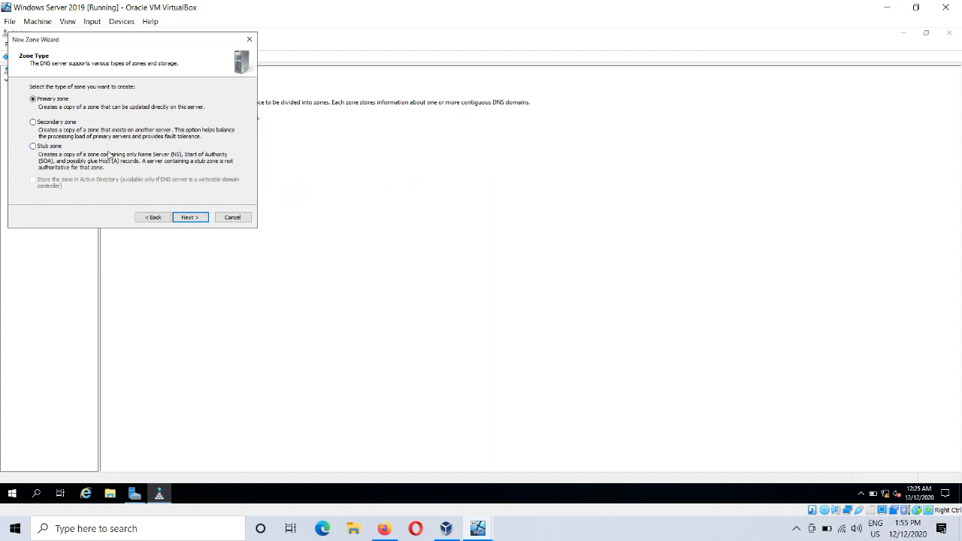
{"action": "left_click", "coordinate": [192, 218]}
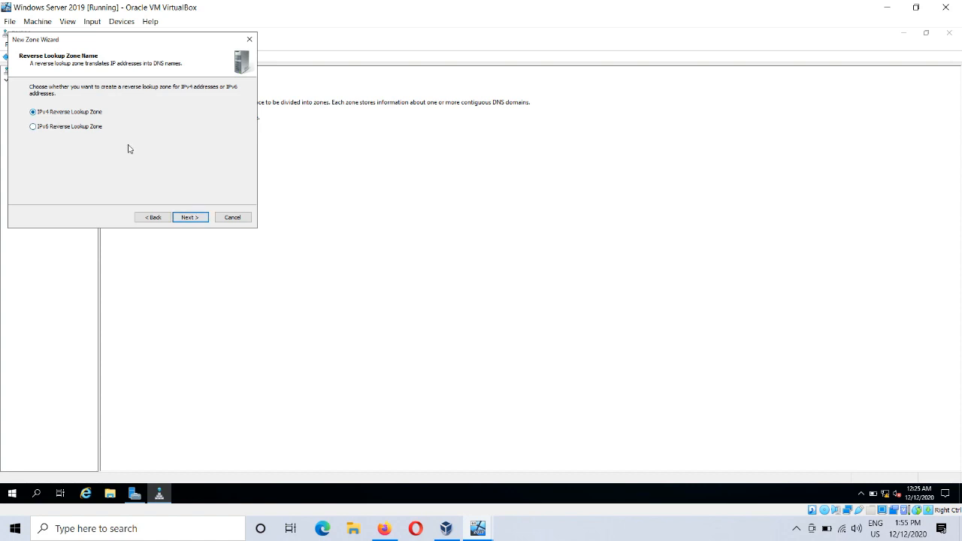
{"action": "left_click", "coordinate": [190, 218]}
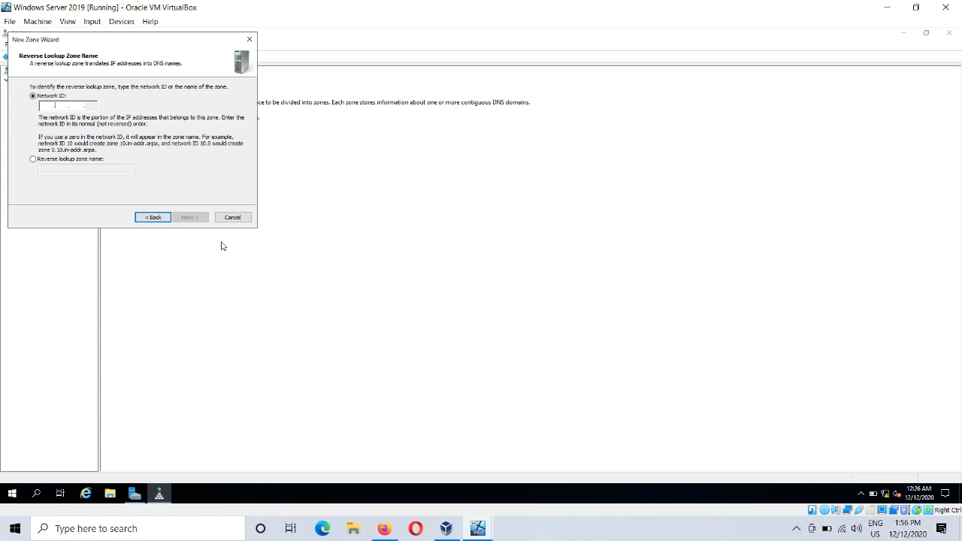
Step: Create the reverse zone with network ID 192.168.1, the new file 1.168.192.in-addr.arpa.dns and dynamic updates disallowed
{"action": "type", "text": "192 .168 ."}
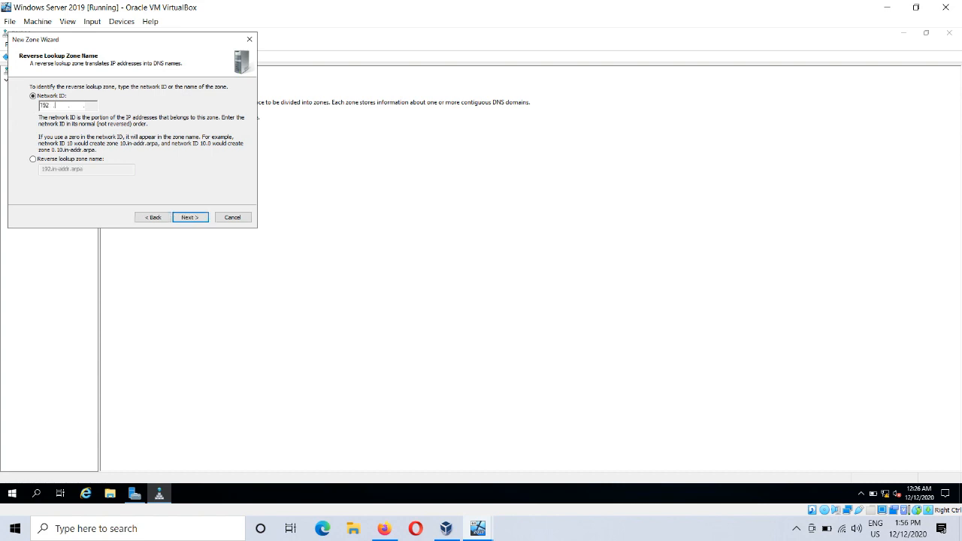
{"action": "type", "text": "1"}
{"action": "left_click", "coordinate": [202, 217]}
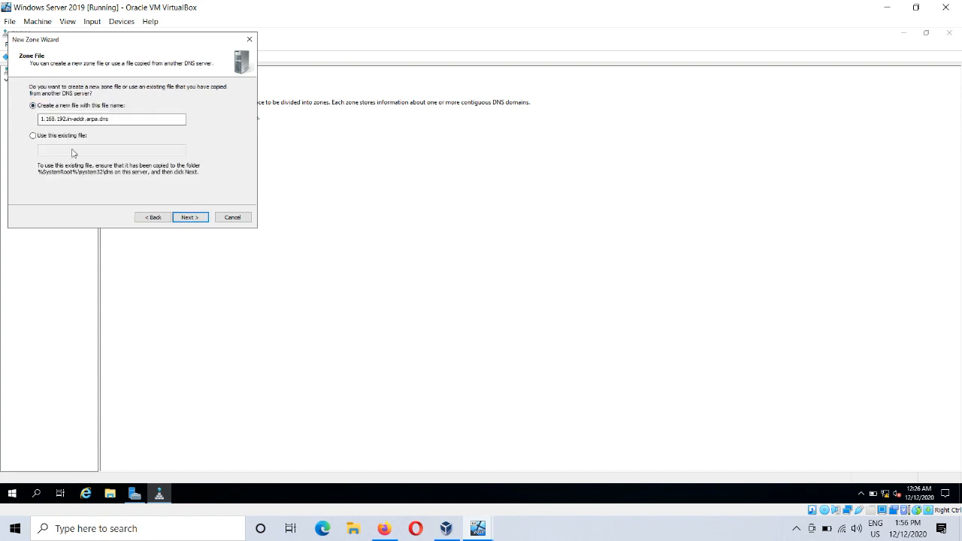
{"action": "left_click", "coordinate": [82, 124]}
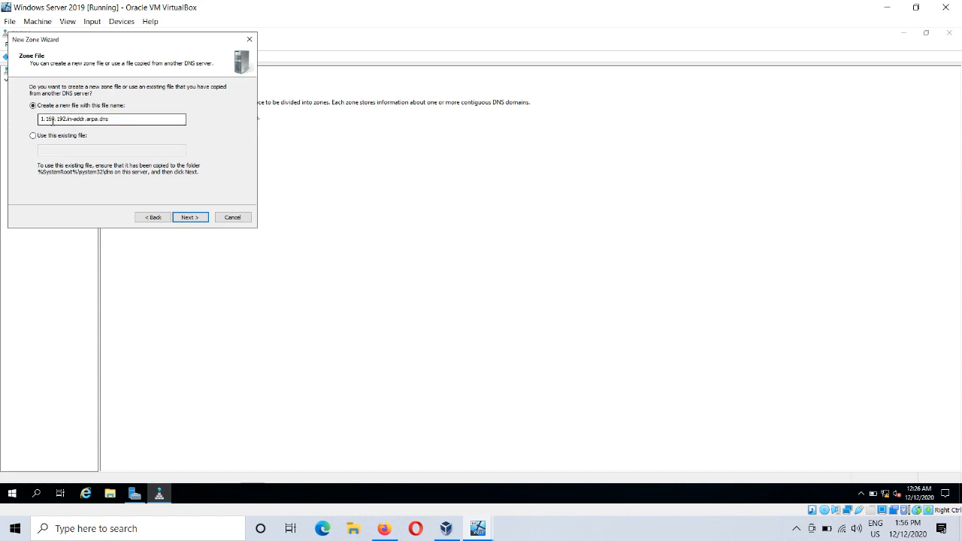
{"action": "left_click", "coordinate": [189, 217]}
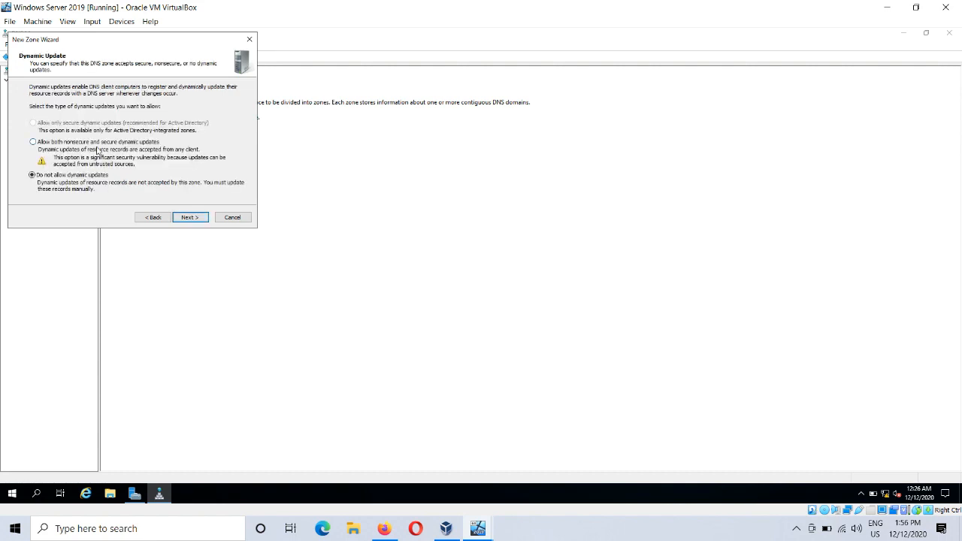
{"action": "left_click", "coordinate": [194, 221]}
{"action": "left_click", "coordinate": [195, 220]}
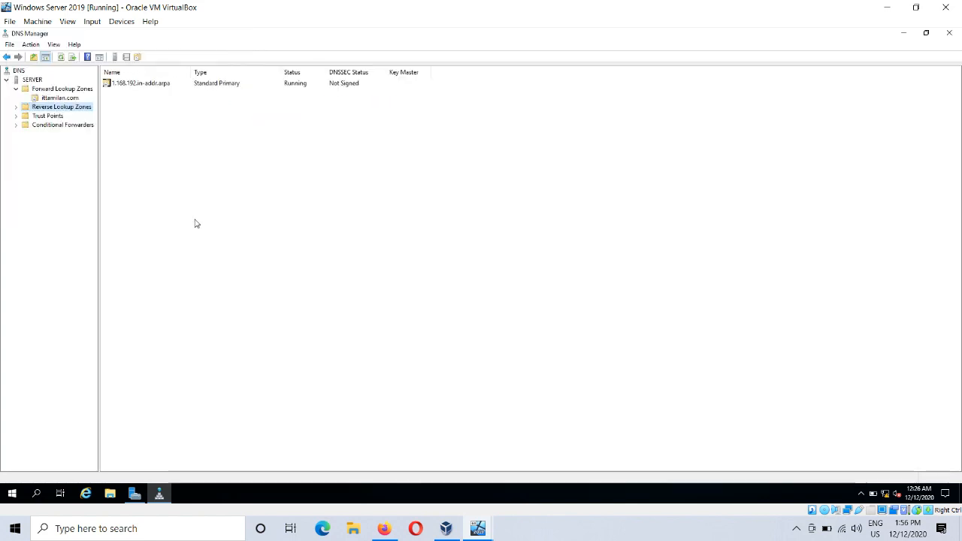
Step: Show the records of the 1.168.192.in-addr.arpa reverse lookup zone and refresh the list
{"action": "left_click", "coordinate": [15, 108]}
{"action": "left_click", "coordinate": [44, 117]}
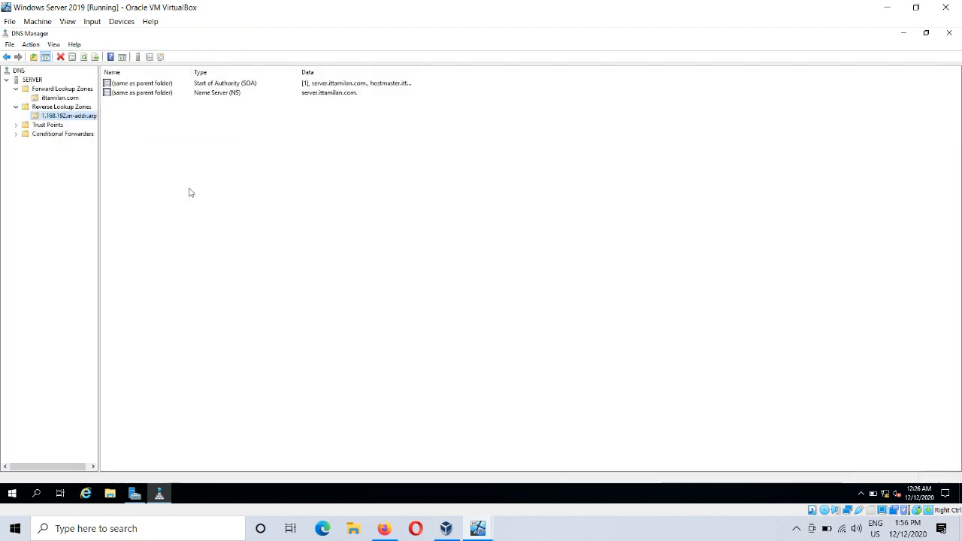
{"action": "right_click", "coordinate": [234, 163]}
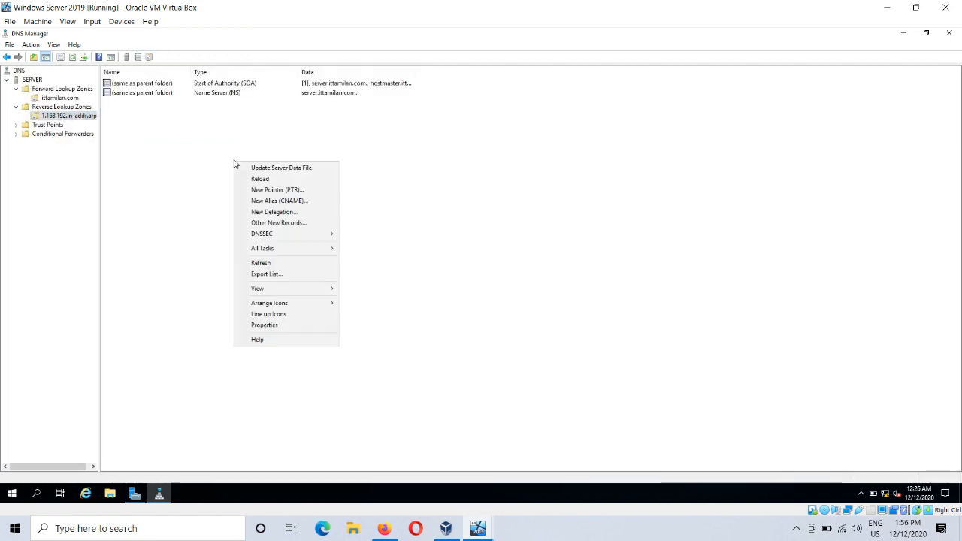
{"action": "left_click", "coordinate": [284, 263]}
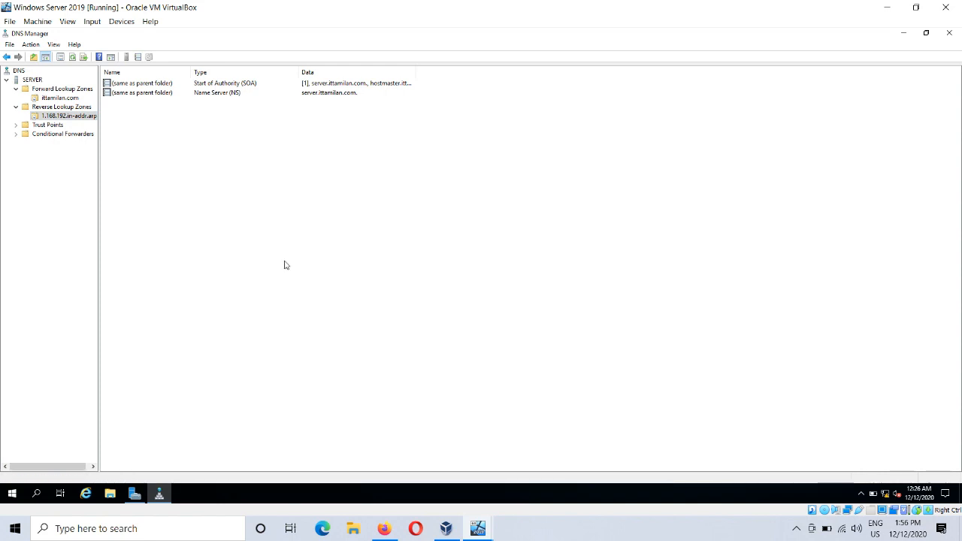
Step: Show the records of the ittamilan.com forward lookup zone and refresh the list
{"action": "left_click", "coordinate": [63, 100]}
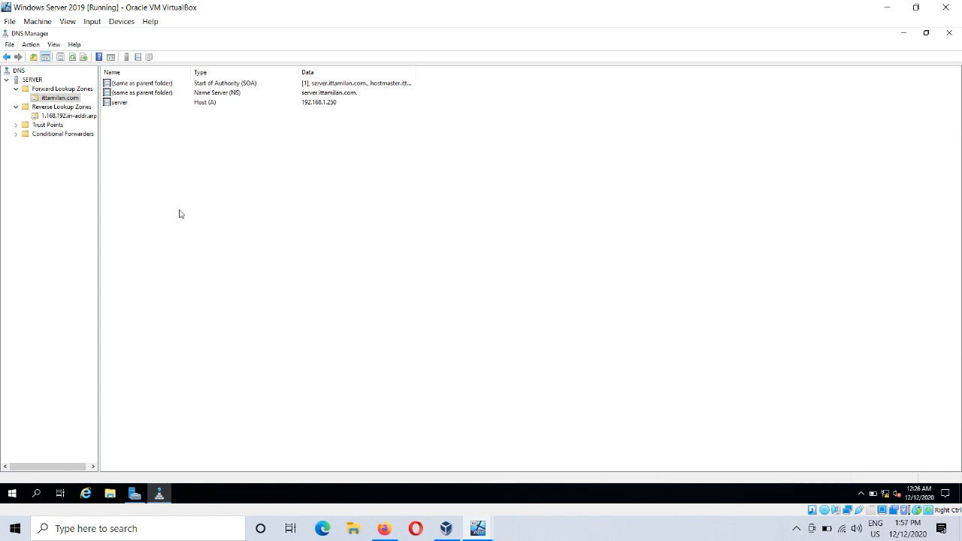
{"action": "right_click", "coordinate": [158, 149]}
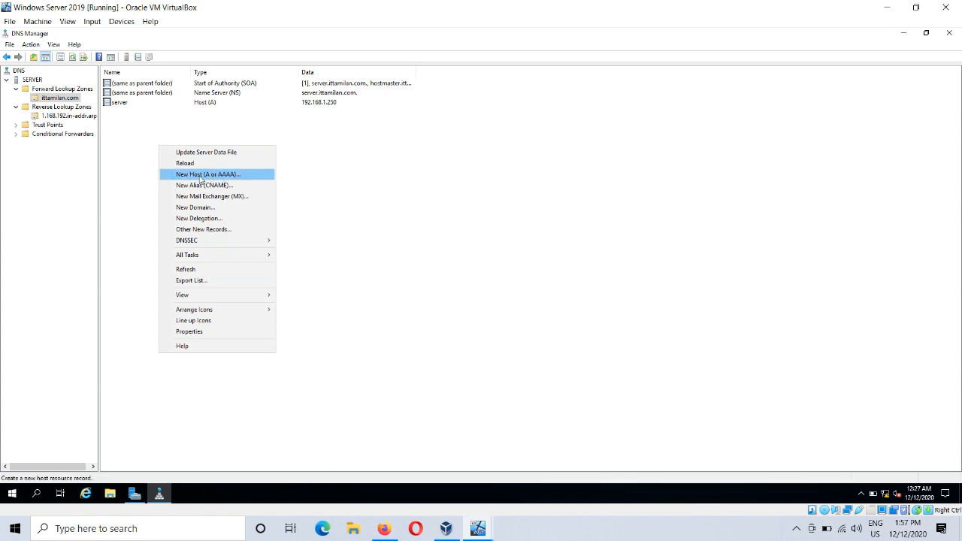
{"action": "left_click", "coordinate": [454, 178]}
{"action": "right_click", "coordinate": [390, 166]}
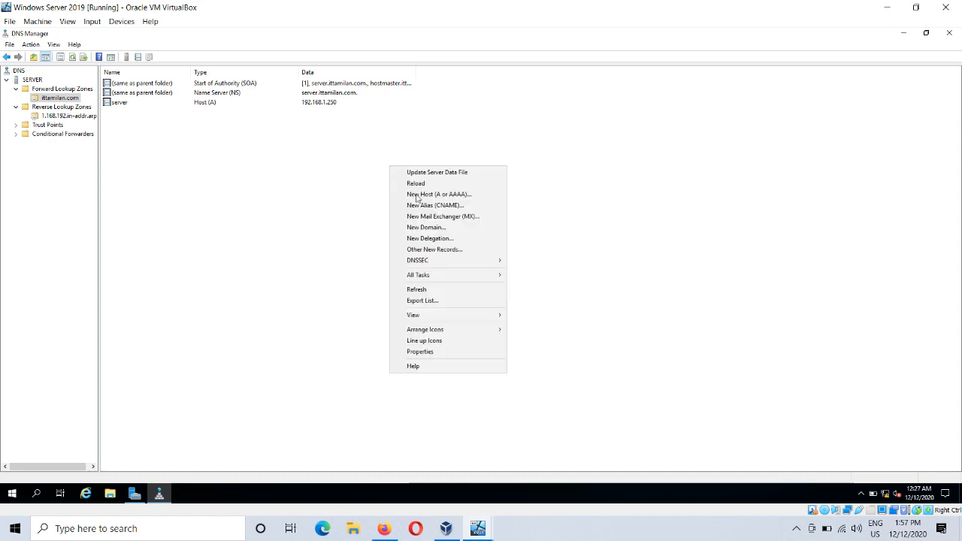
{"action": "left_click", "coordinate": [422, 290]}
Step: Start a new host (A or AAAA) record in the ittamilan.com zone and name it secondary
{"action": "right_click", "coordinate": [251, 233]}
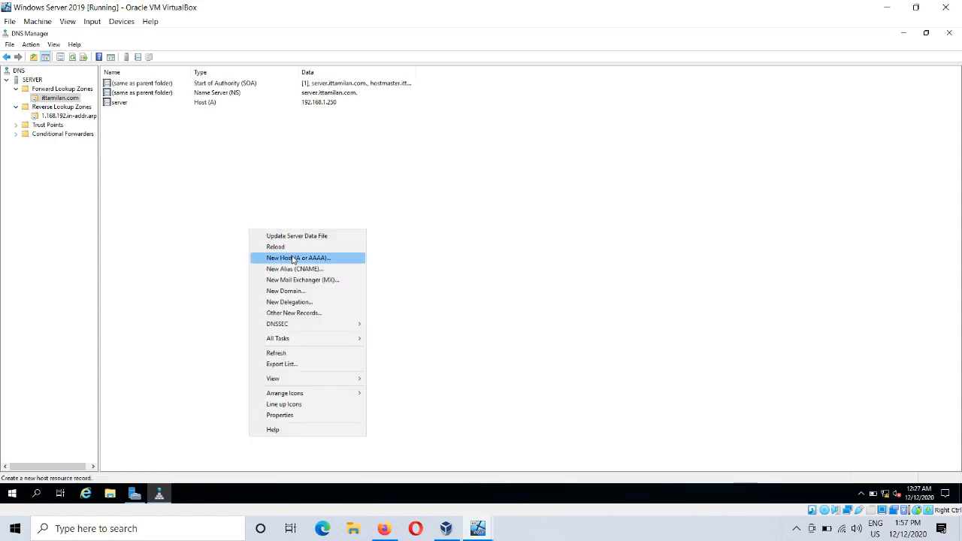
{"action": "left_click", "coordinate": [292, 257]}
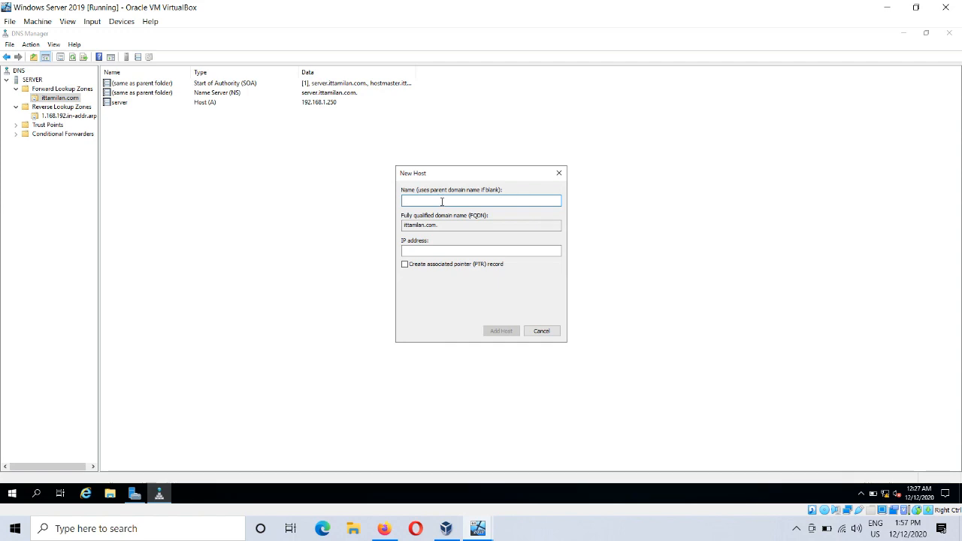
{"action": "type", "text": "s"}
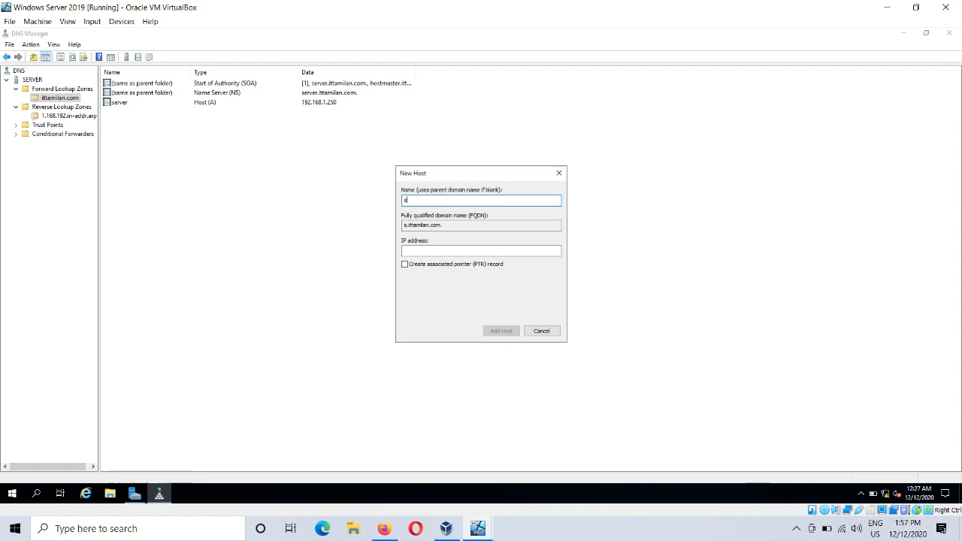
{"action": "type", "text": "eoondary"}
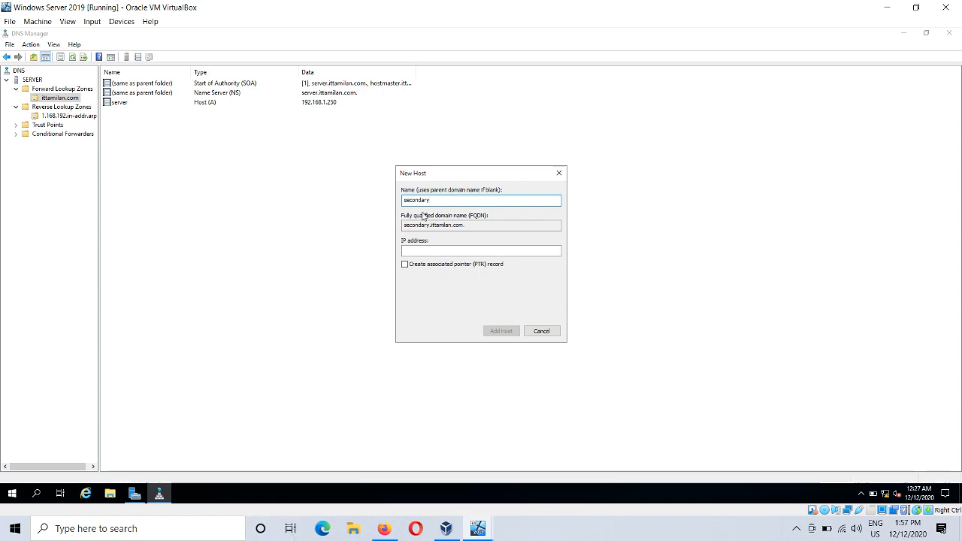
Step: Set the new host's IP address to 192.168.1.251, add it without an associated pointer record, and refresh the ittamilan.com records
{"action": "left_click", "coordinate": [429, 251]}
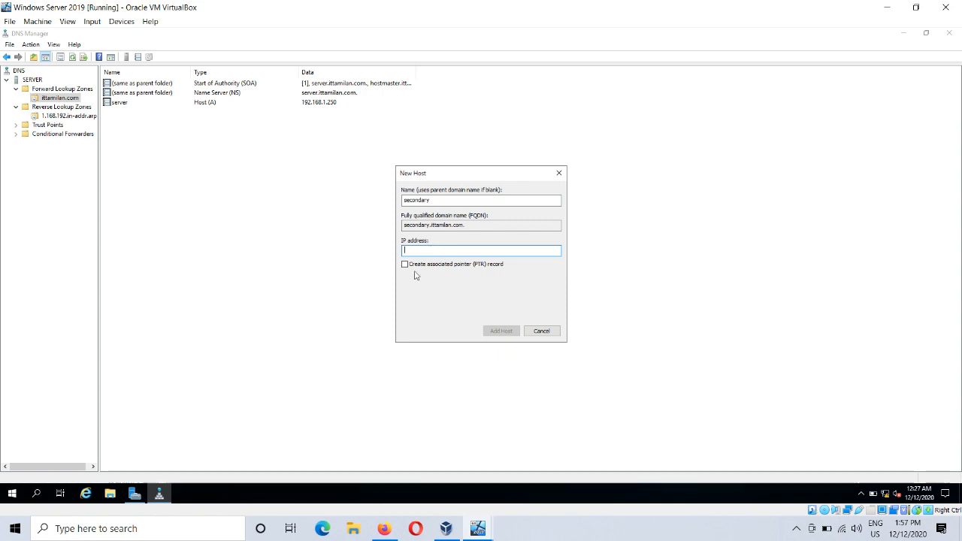
{"action": "type", "text": "192.168.1.251"}
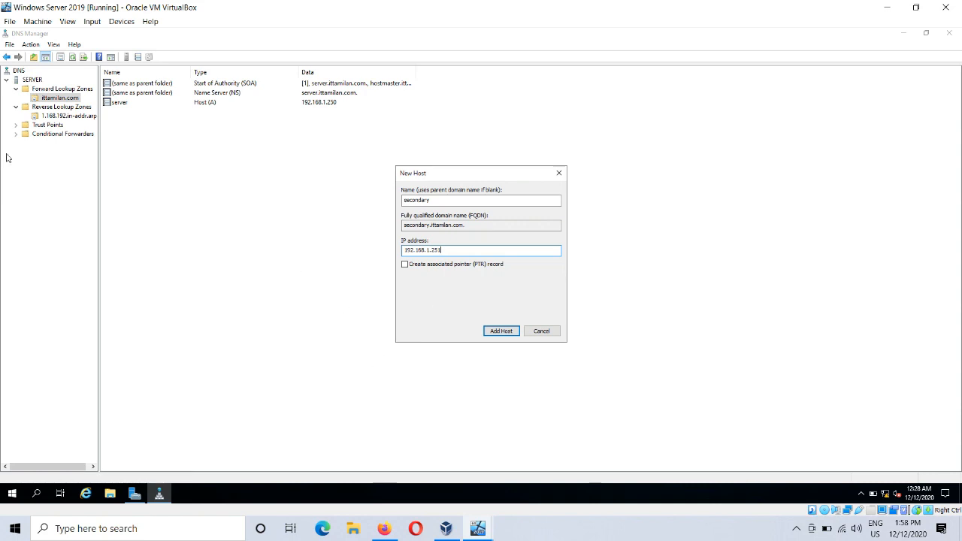
{"action": "left_click", "coordinate": [506, 333]}
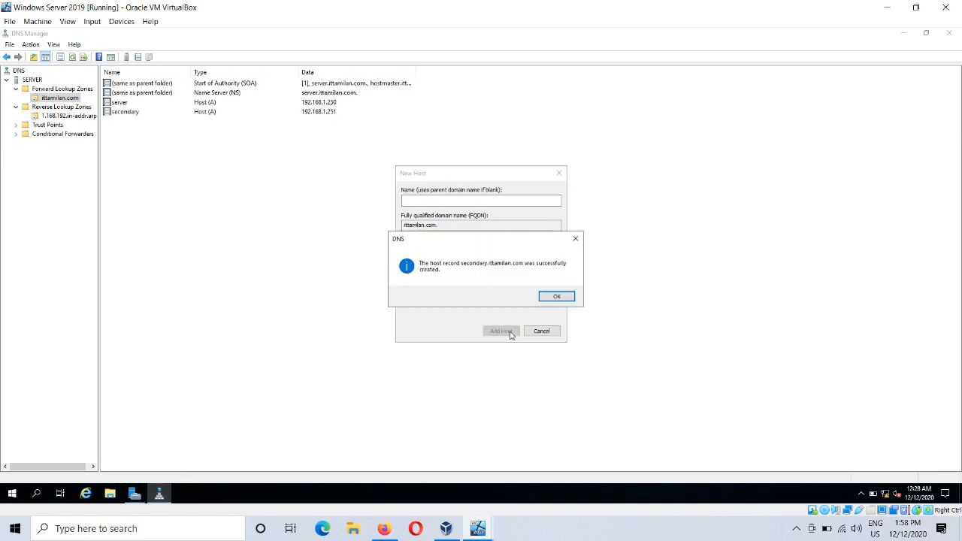
{"action": "left_click", "coordinate": [557, 299]}
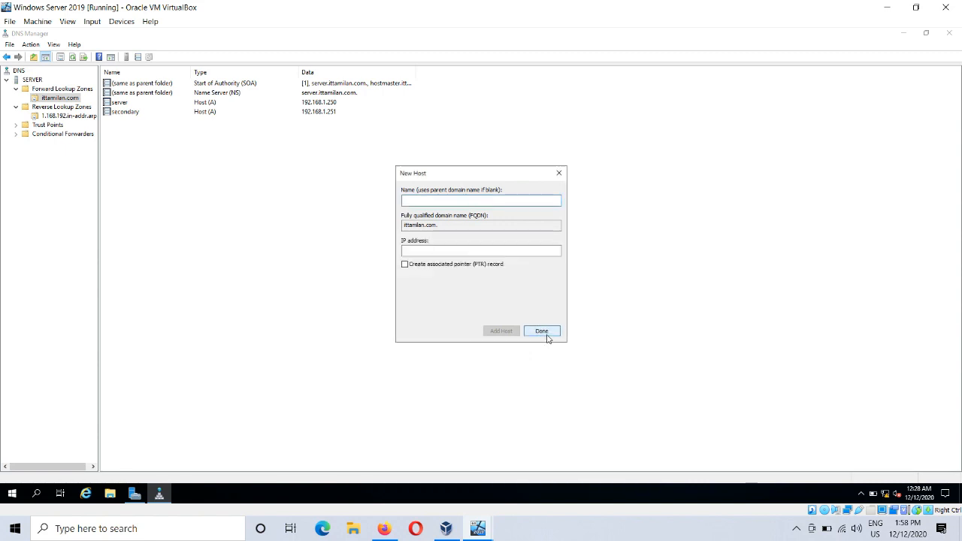
{"action": "left_click", "coordinate": [542, 332]}
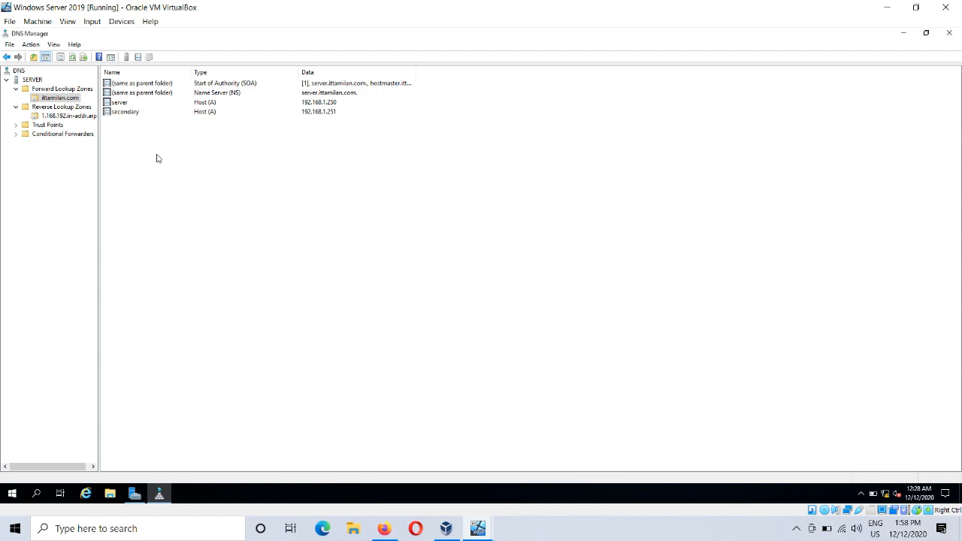
{"action": "right_click", "coordinate": [286, 259]}
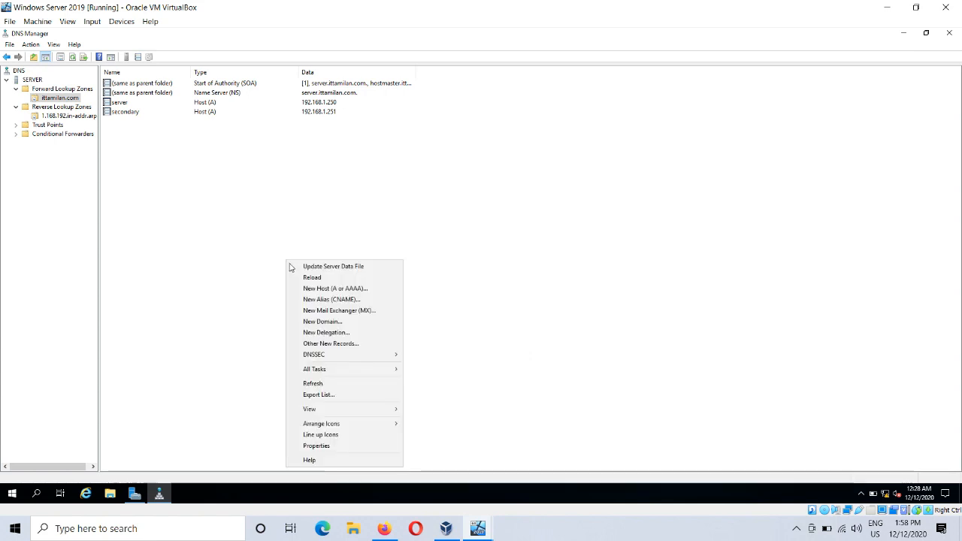
{"action": "left_click", "coordinate": [324, 384]}
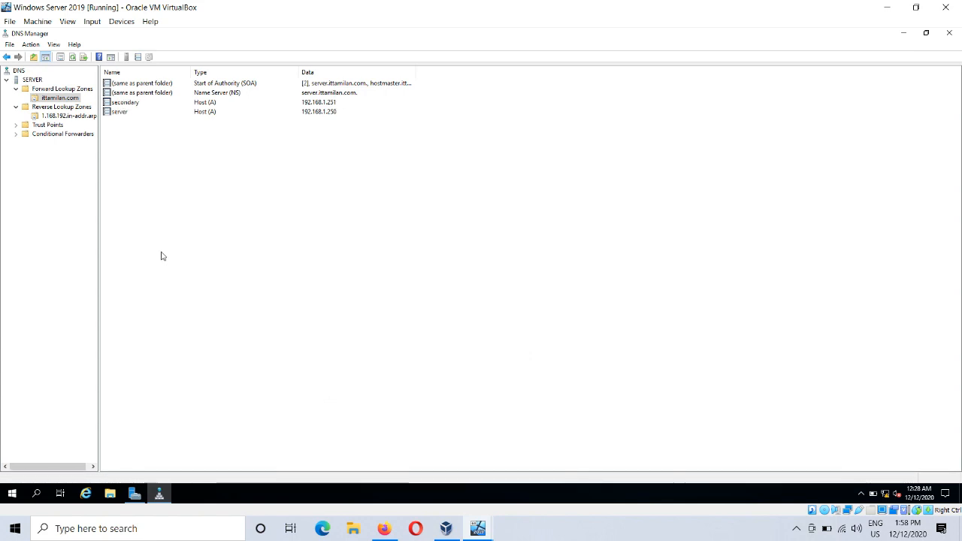
Step: Start a new pointer (PTR) record in the 1.168.192.in-addr.arpa reverse zone with host IP address 192.168.1.251
{"action": "left_click", "coordinate": [66, 115]}
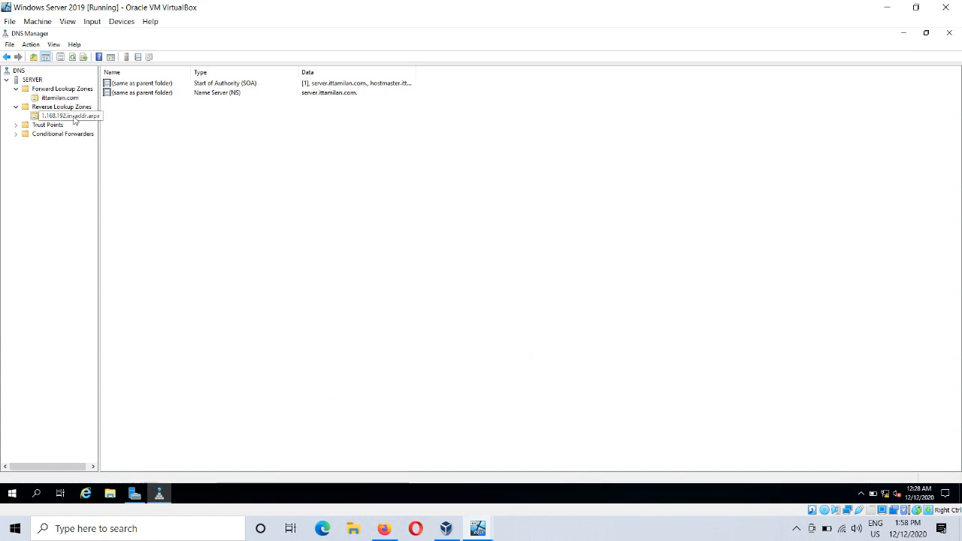
{"action": "right_click", "coordinate": [254, 229]}
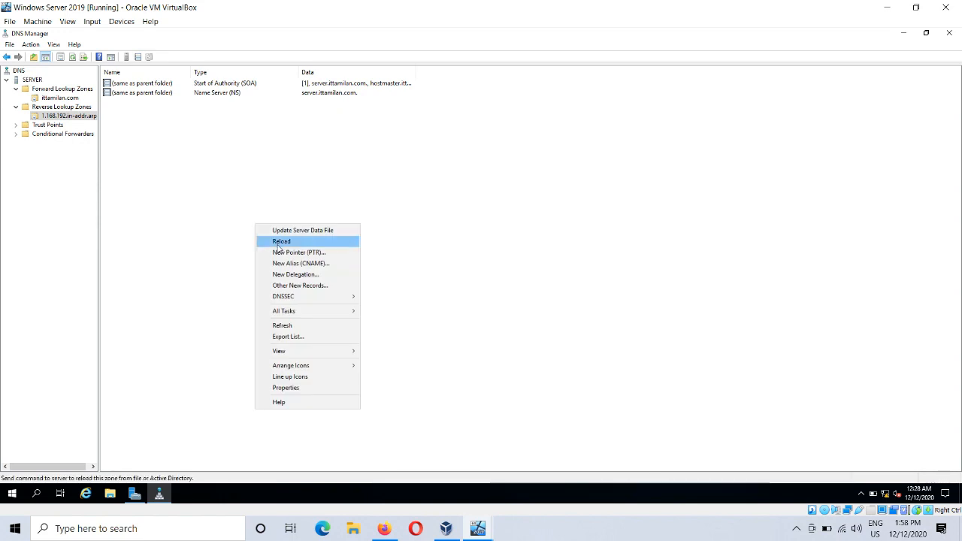
{"action": "left_click", "coordinate": [299, 253]}
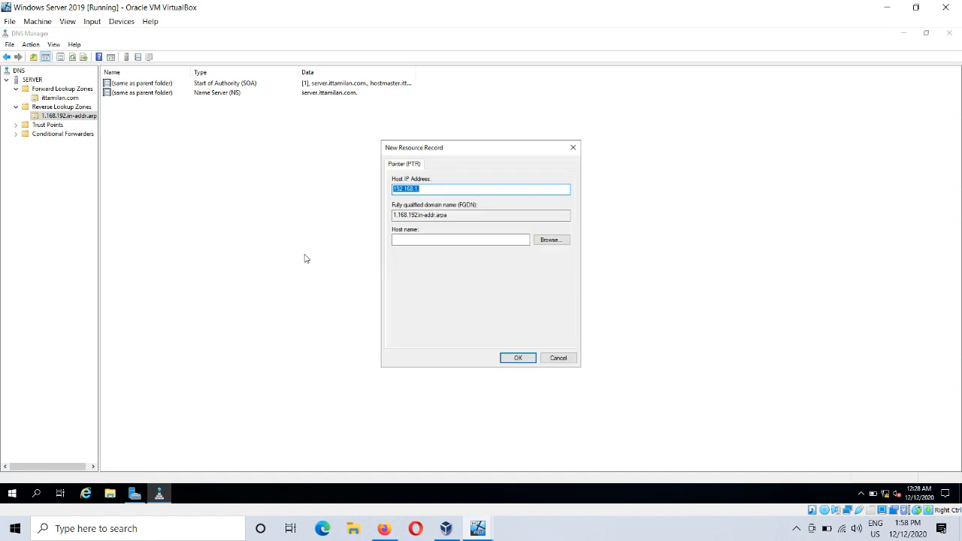
{"action": "left_click", "coordinate": [424, 191]}
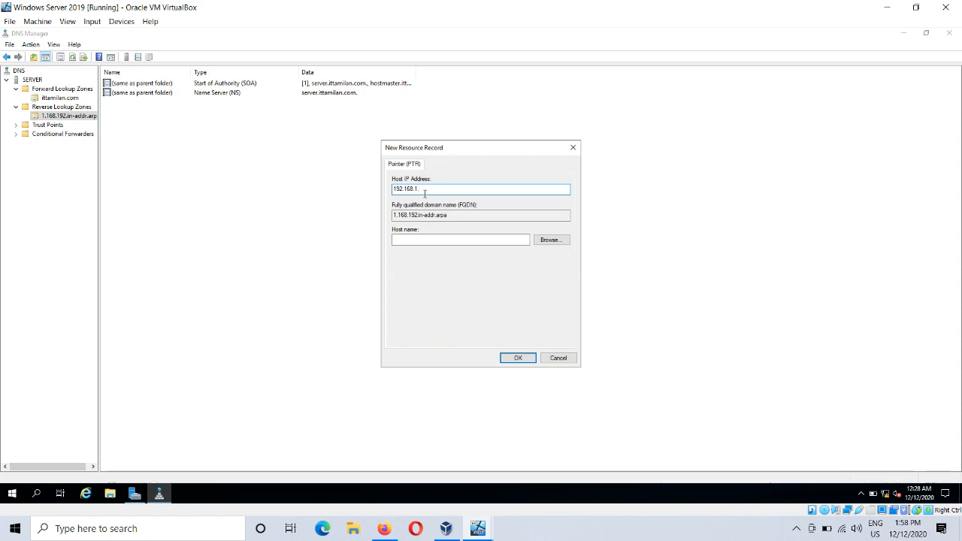
{"action": "type", "text": "251"}
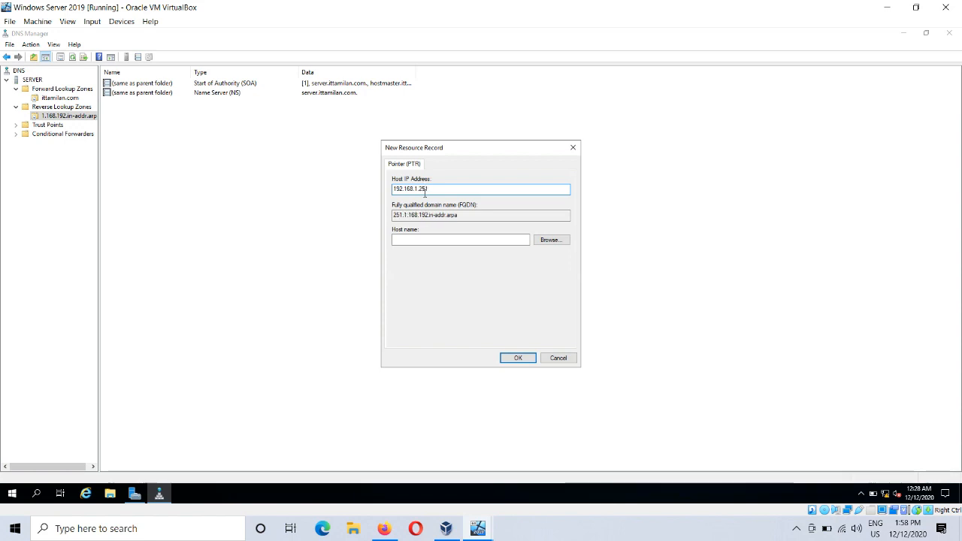
Step: Choose the existing host record secondary.ittamilan.com as the pointer's host name, create the record, and refresh the reverse zone's list
{"action": "left_click", "coordinate": [459, 240]}
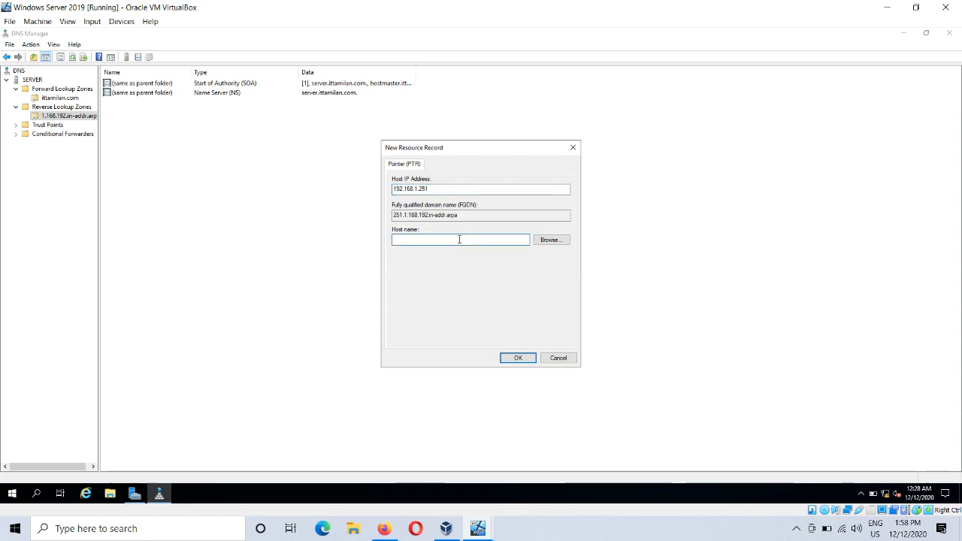
{"action": "left_click", "coordinate": [550, 240]}
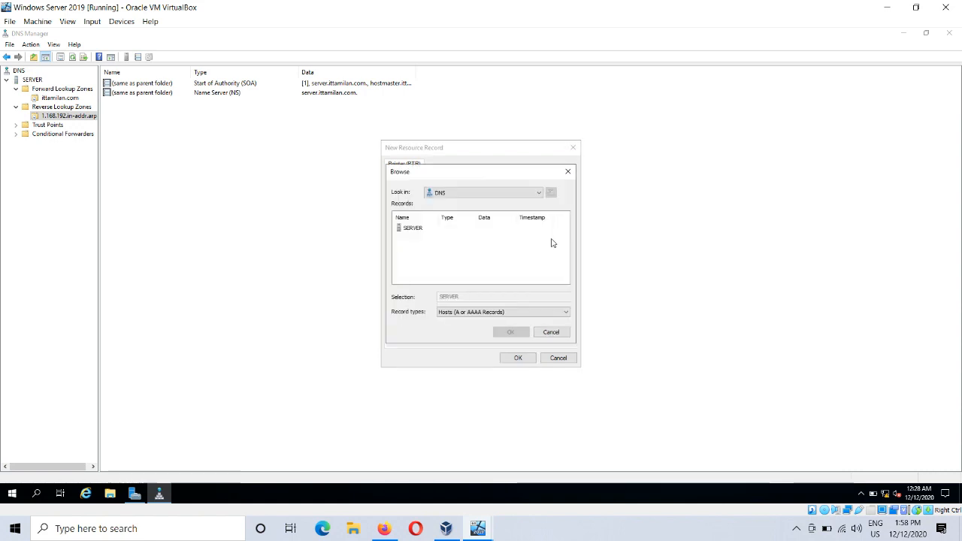
{"action": "double_click", "coordinate": [412, 233]}
{"action": "double_click", "coordinate": [412, 229]}
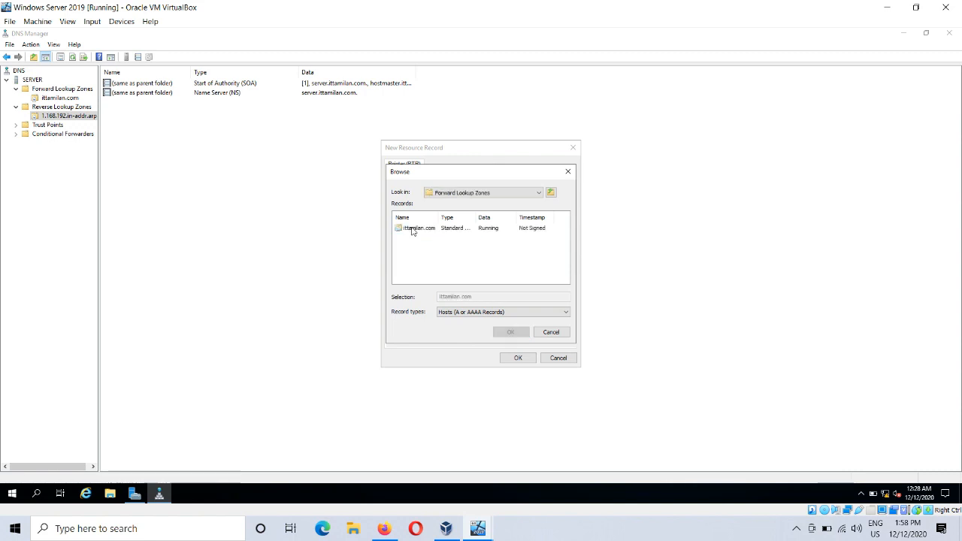
{"action": "double_click", "coordinate": [412, 229]}
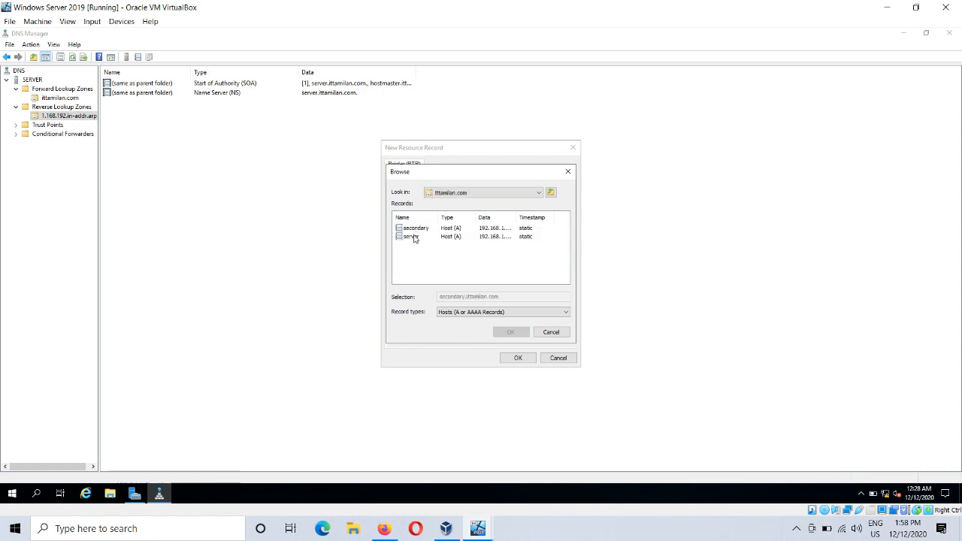
{"action": "left_click", "coordinate": [412, 228]}
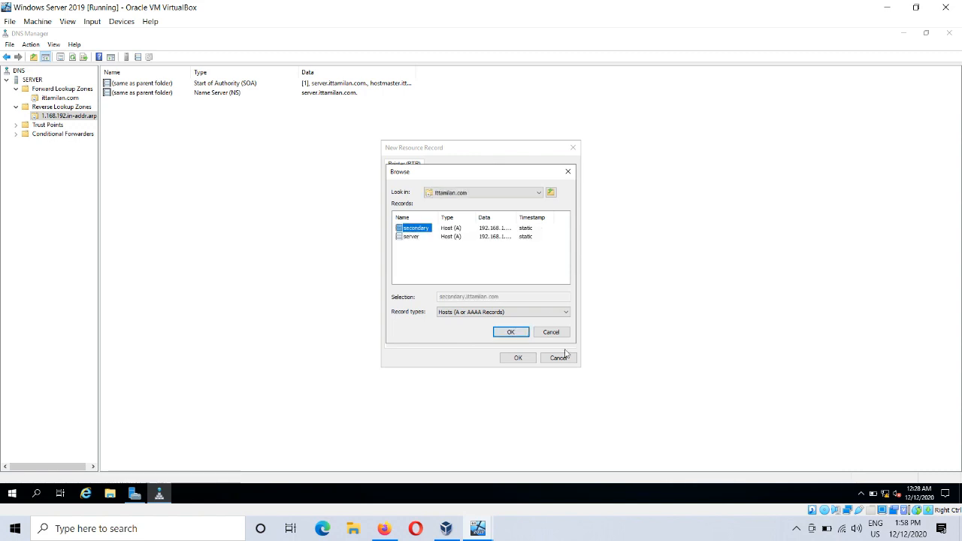
{"action": "left_click", "coordinate": [510, 332]}
{"action": "left_click", "coordinate": [517, 358]}
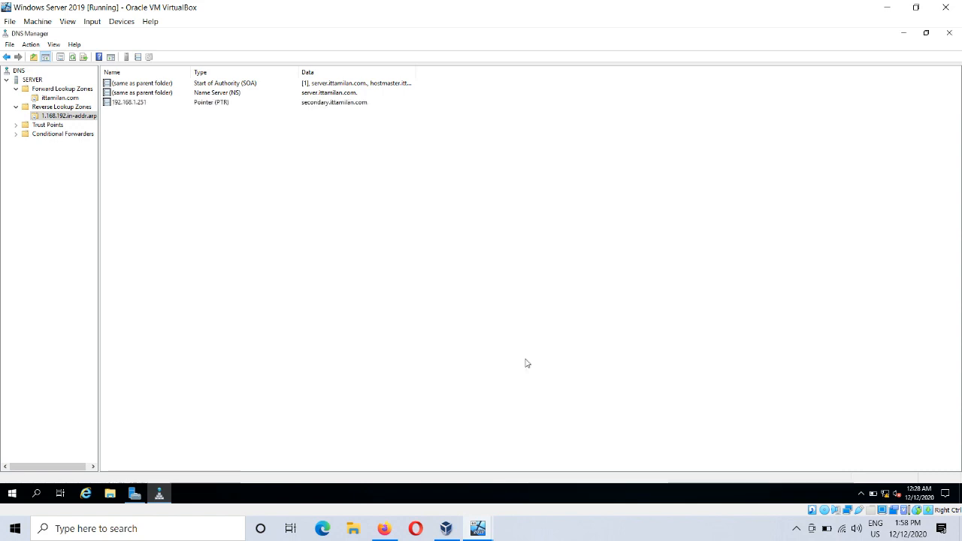
{"action": "right_click", "coordinate": [332, 233]}
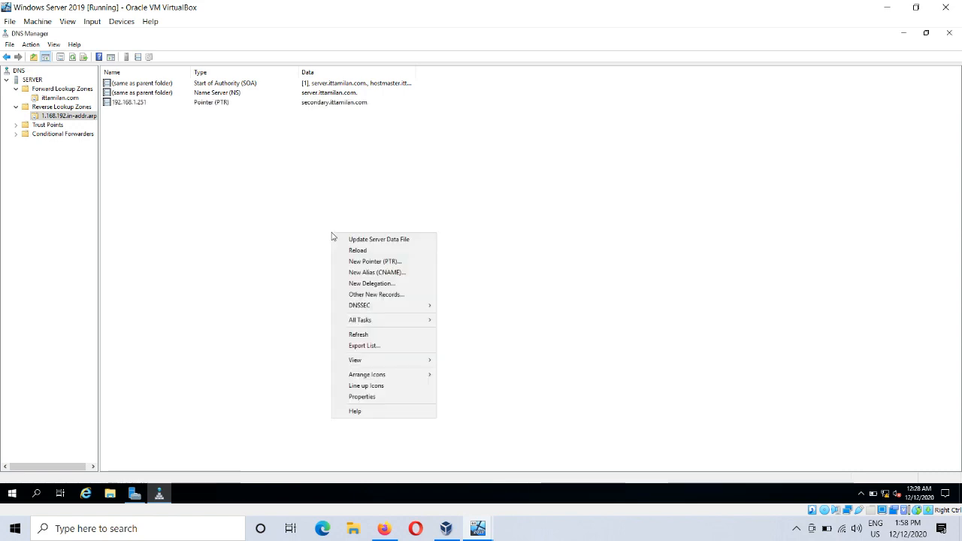
{"action": "left_click", "coordinate": [380, 334]}
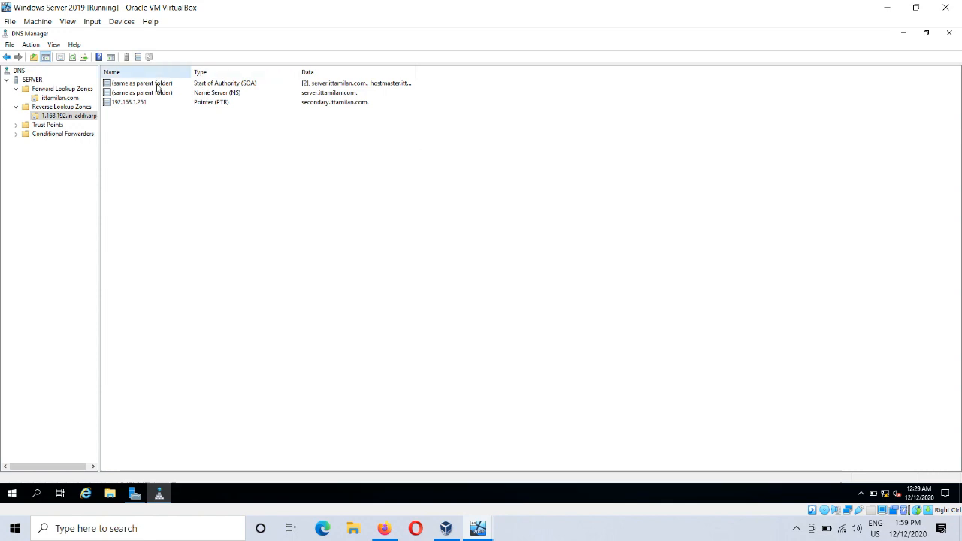
Step: Start a new host (A or AAAA) record in the ittamilan.com forward zone and name it Winclient1
{"action": "left_click", "coordinate": [60, 97]}
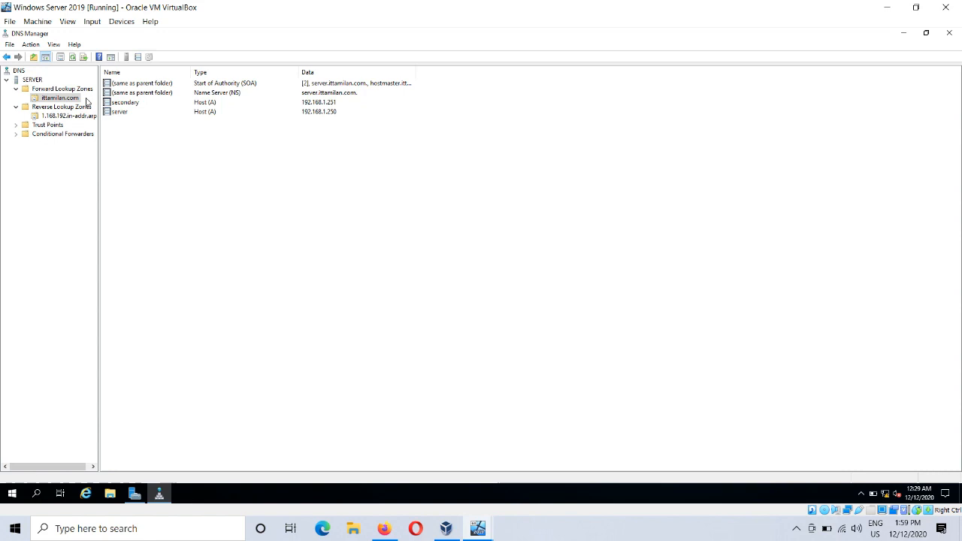
{"action": "right_click", "coordinate": [215, 203]}
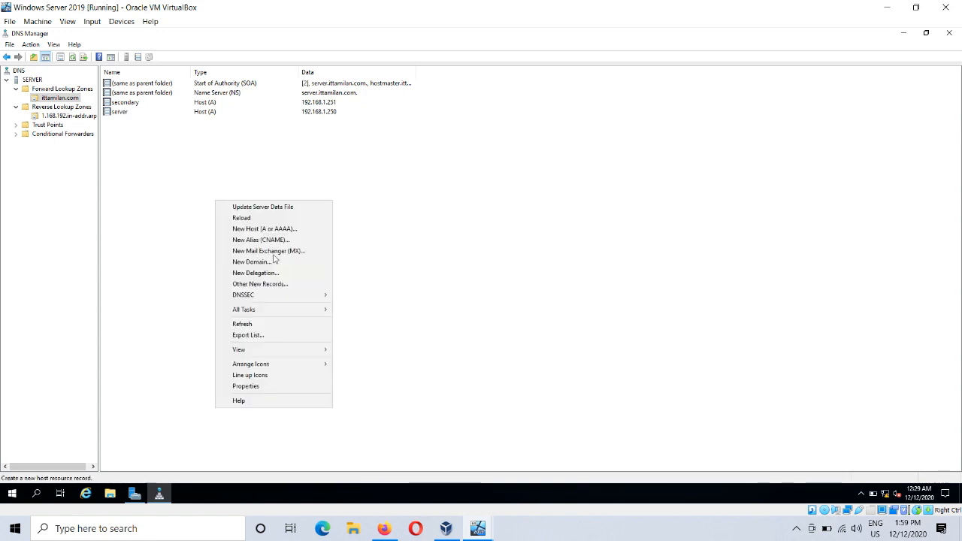
{"action": "mouse_move", "coordinate": [284, 298]}
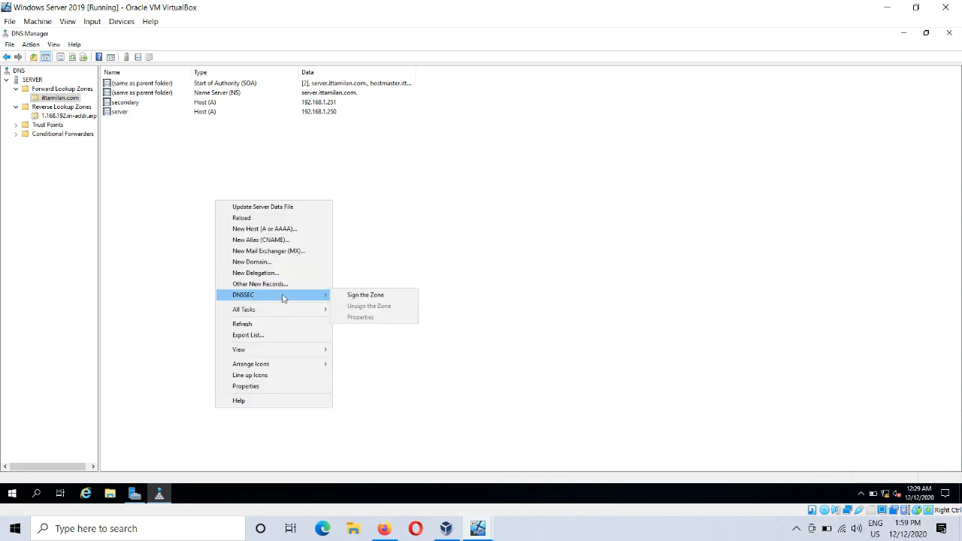
{"action": "left_click", "coordinate": [280, 230]}
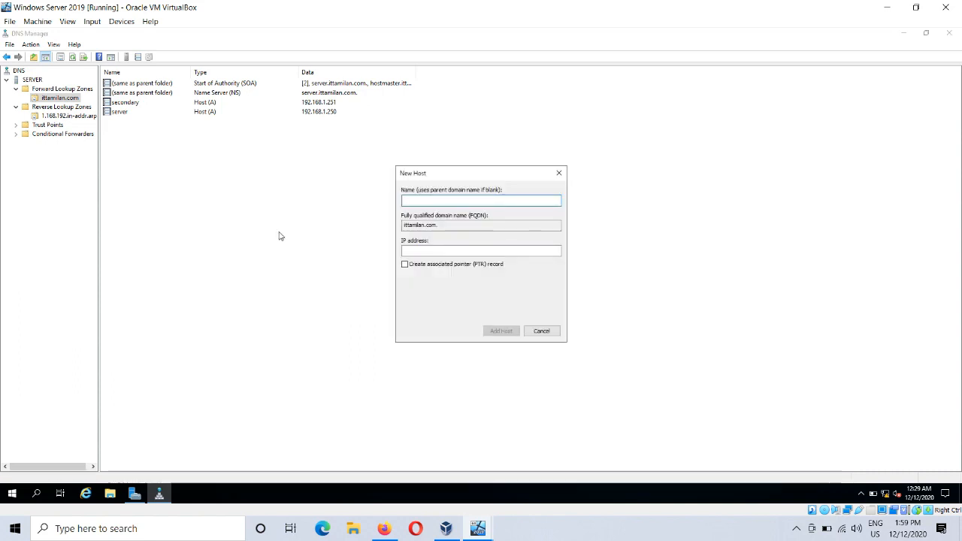
{"action": "type", "text": "Win"}
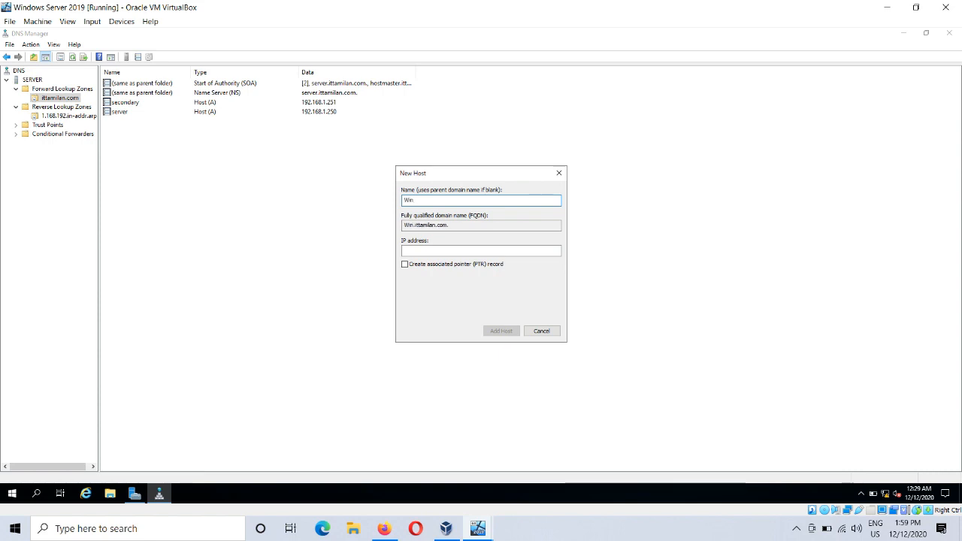
{"action": "type", "text": "client1"}
Step: Set the new host's IP address to 192.168.1.252 and add it with an associated pointer (PTR) record
{"action": "left_click", "coordinate": [425, 253]}
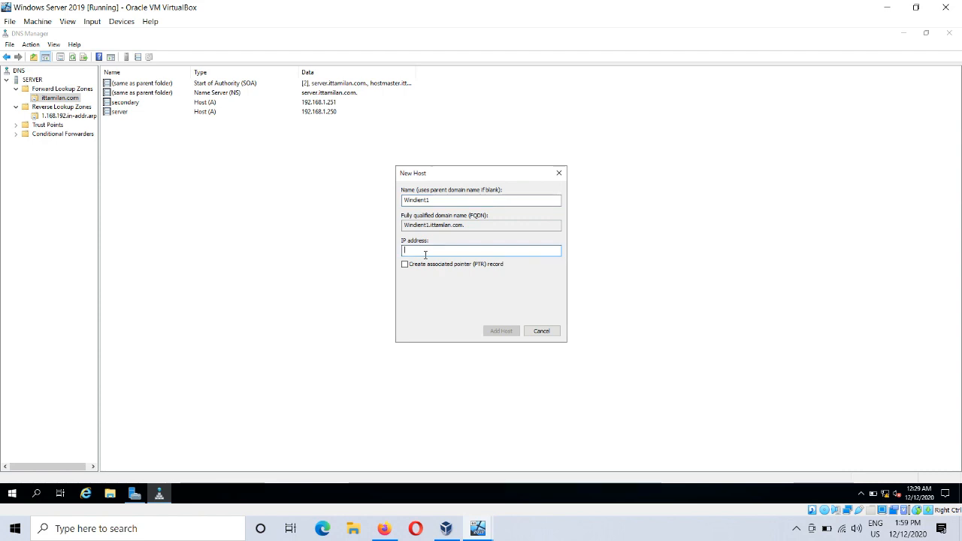
{"action": "type", "text": "192. 168. 1.252"}
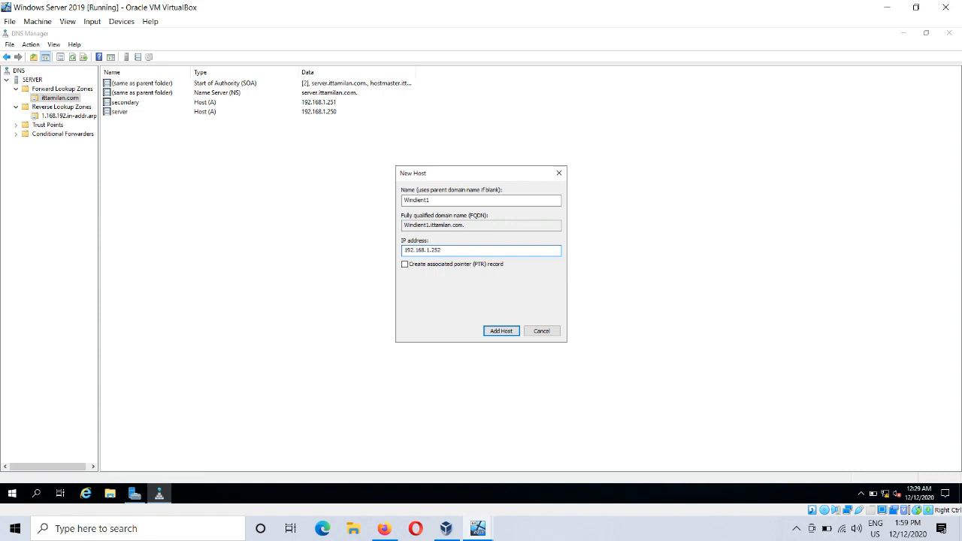
{"action": "left_click", "coordinate": [426, 267]}
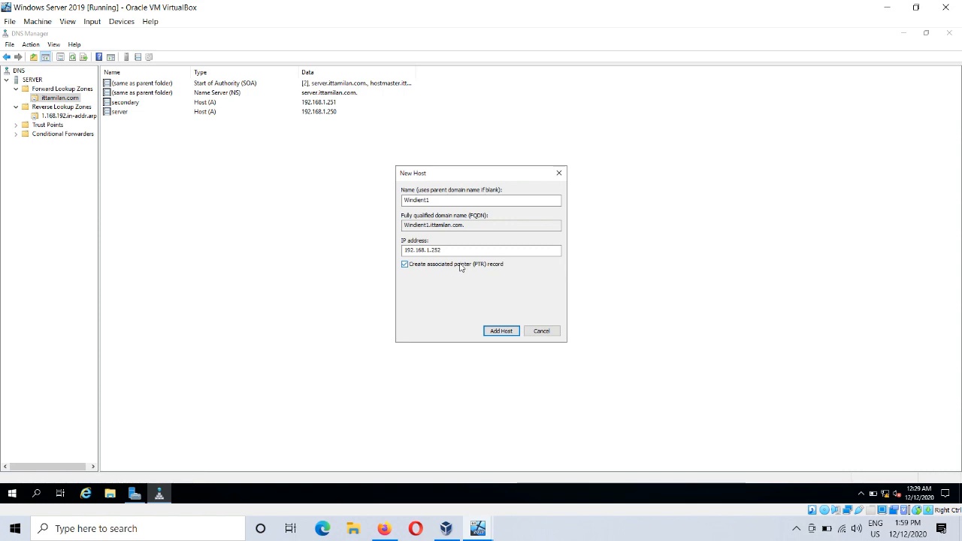
{"action": "left_click", "coordinate": [502, 331]}
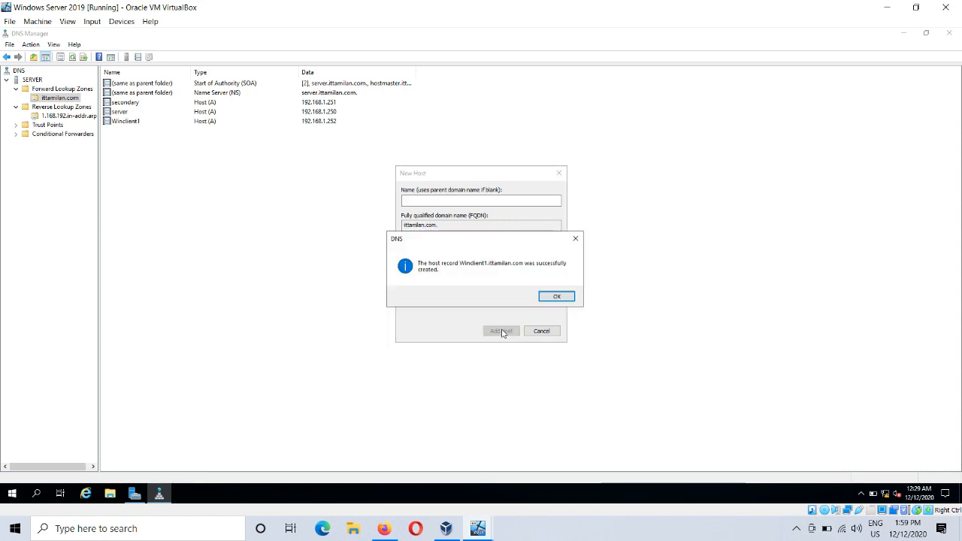
{"action": "left_click", "coordinate": [556, 296]}
{"action": "left_click", "coordinate": [545, 332]}
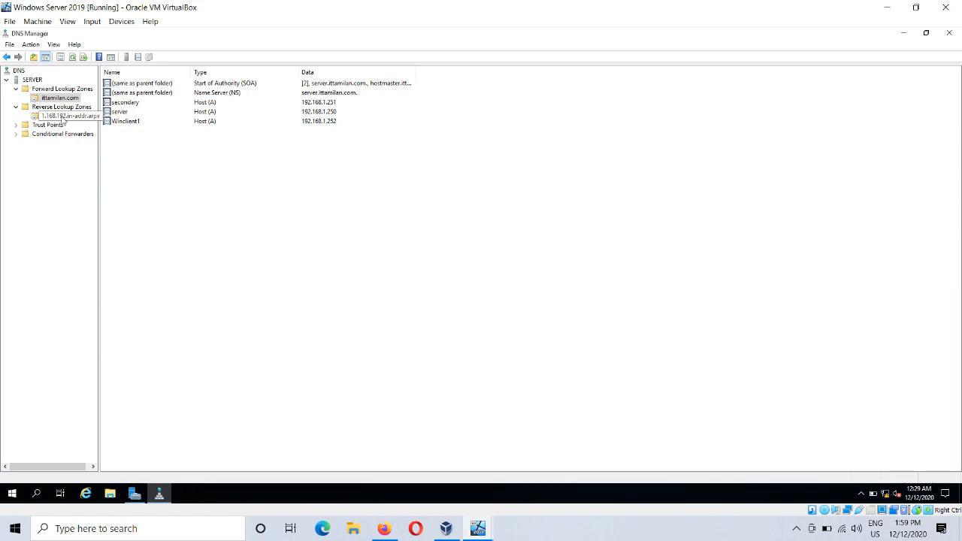
Step: Refresh the 1.168.192.in-addr.arpa reverse zone and check the pointer record for 192.168.1.252
{"action": "left_click", "coordinate": [63, 117]}
{"action": "right_click", "coordinate": [263, 223]}
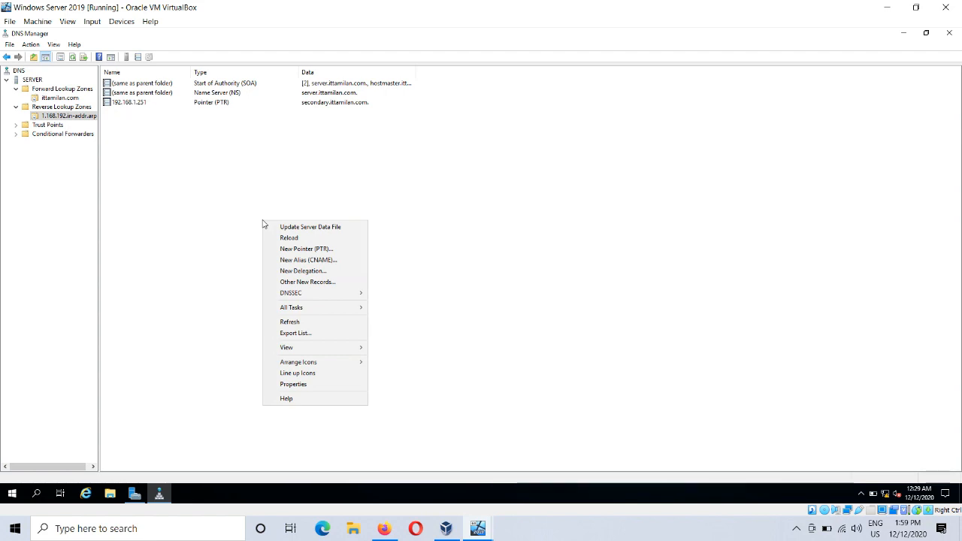
{"action": "left_click", "coordinate": [316, 324]}
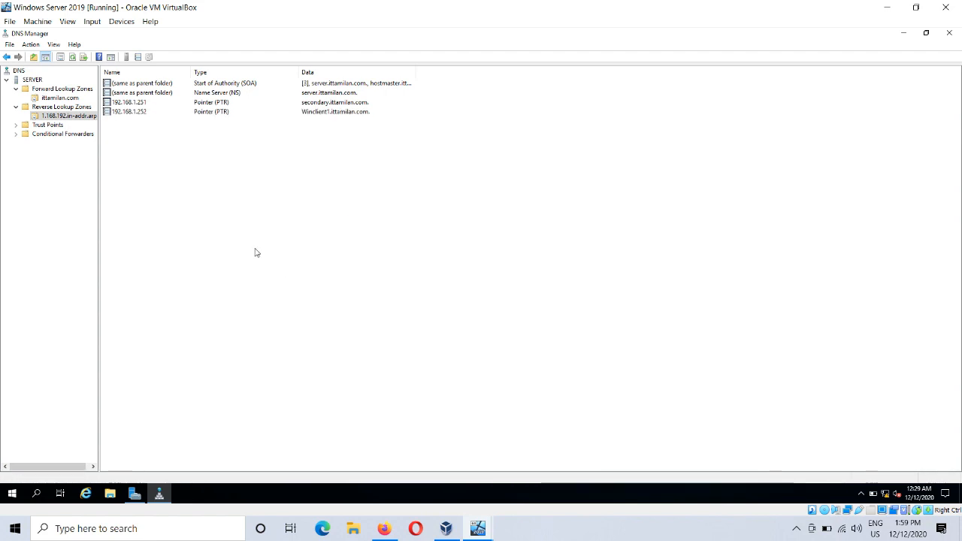
{"action": "left_click", "coordinate": [153, 114]}
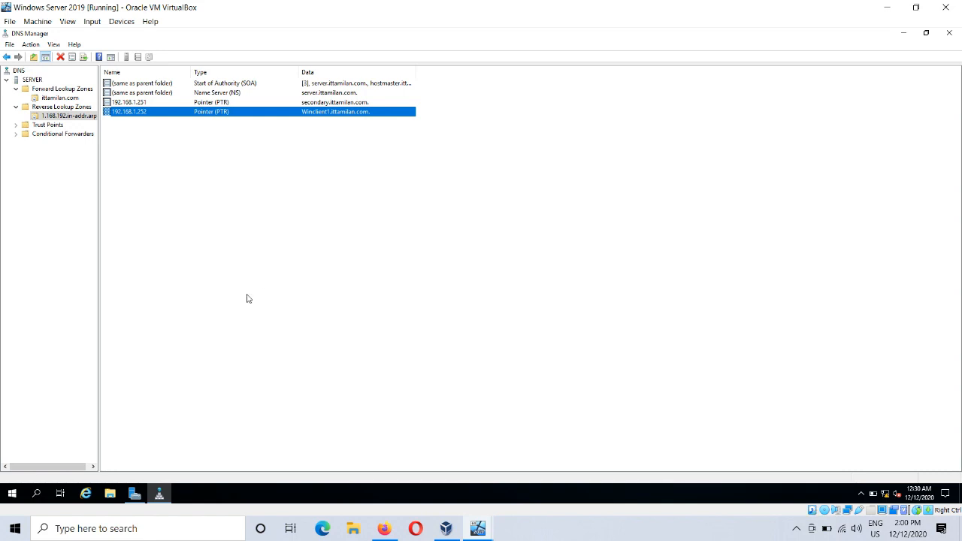
{"action": "left_click", "coordinate": [216, 237]}
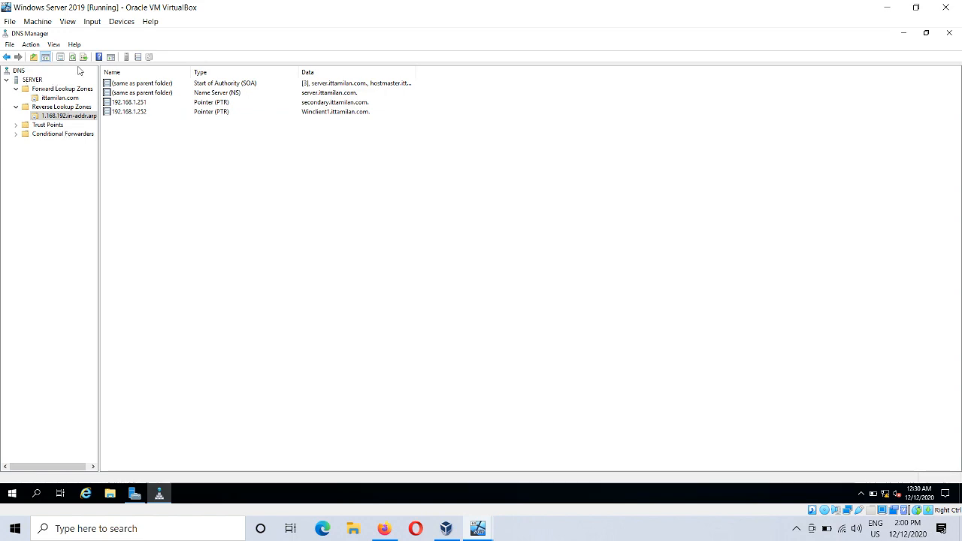
Step: Launch nslookup for the DNS server SERVER
{"action": "left_click", "coordinate": [32, 79]}
{"action": "right_click", "coordinate": [40, 80]}
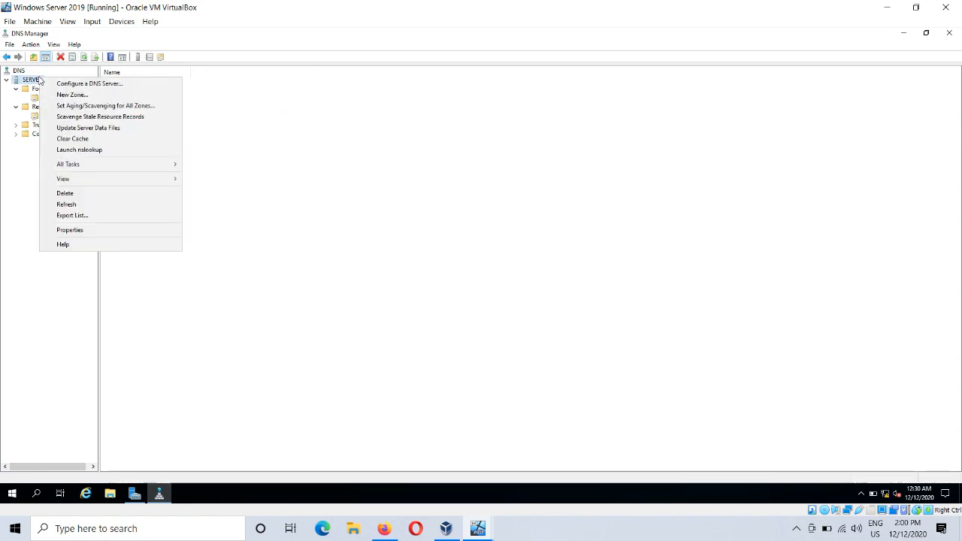
{"action": "left_click", "coordinate": [113, 151]}
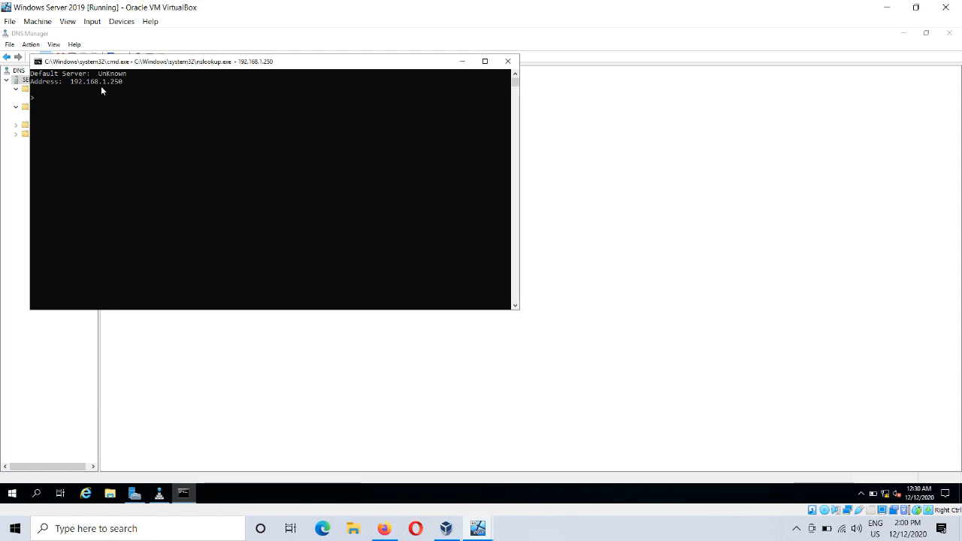
{"action": "left_click", "coordinate": [36, 494]}
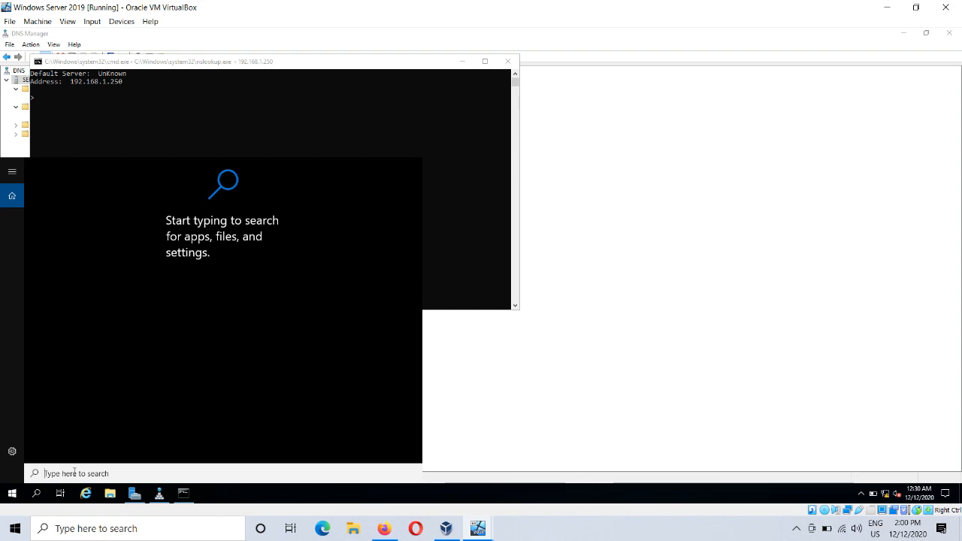
{"action": "left_click", "coordinate": [435, 127]}
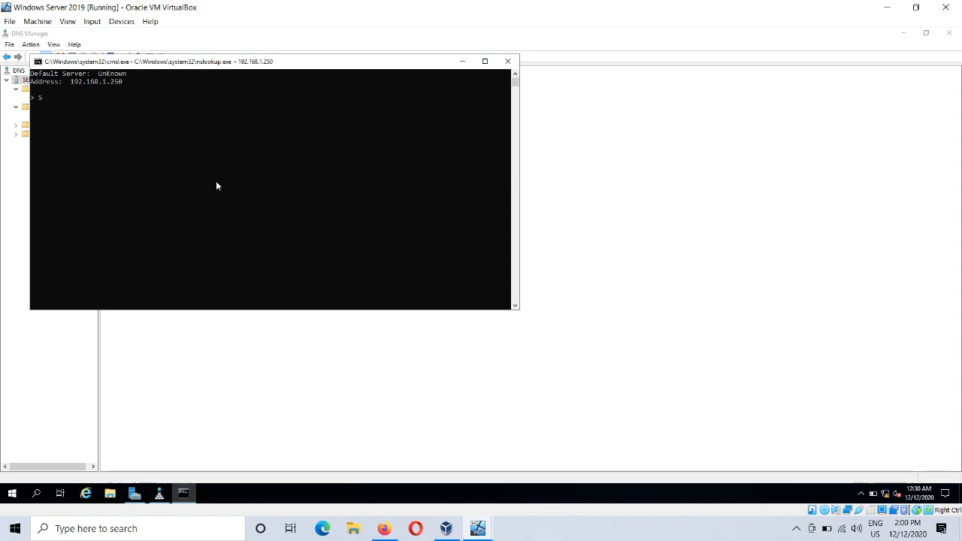
Step: Query the address of Server.ittamilan.com in nslookup
{"action": "type", "text": "Server.ittamilan.com"}
{"action": "key", "text": "Return"}
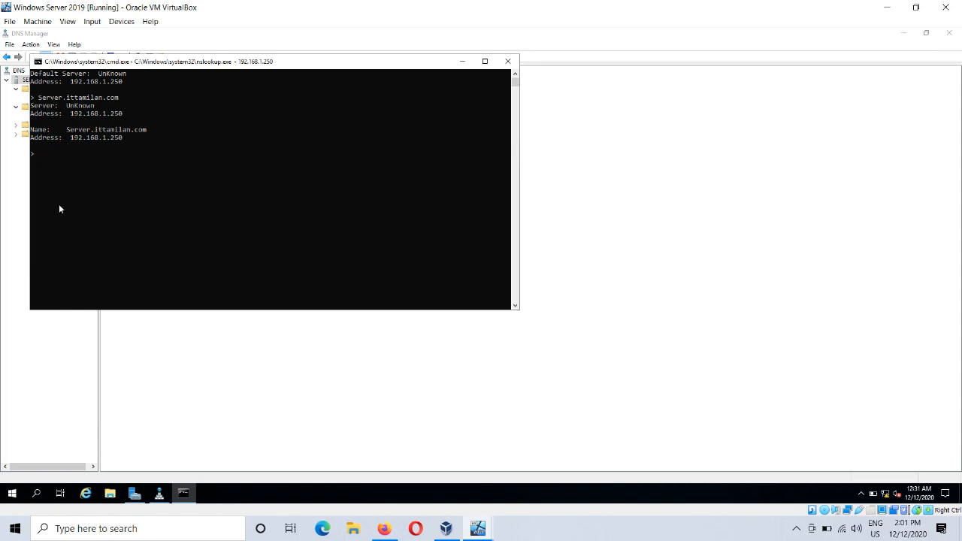
Step: Run a reverse lookup of 192.168.1.250 in nslookup
{"action": "type", "text": "192.168"}
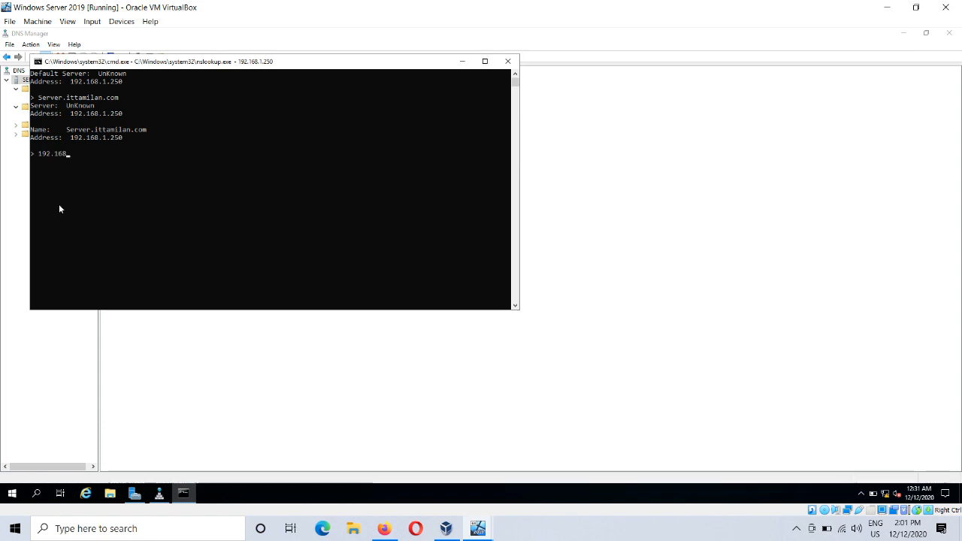
{"action": "type", "text": ".1.250"}
{"action": "key", "text": "Return"}
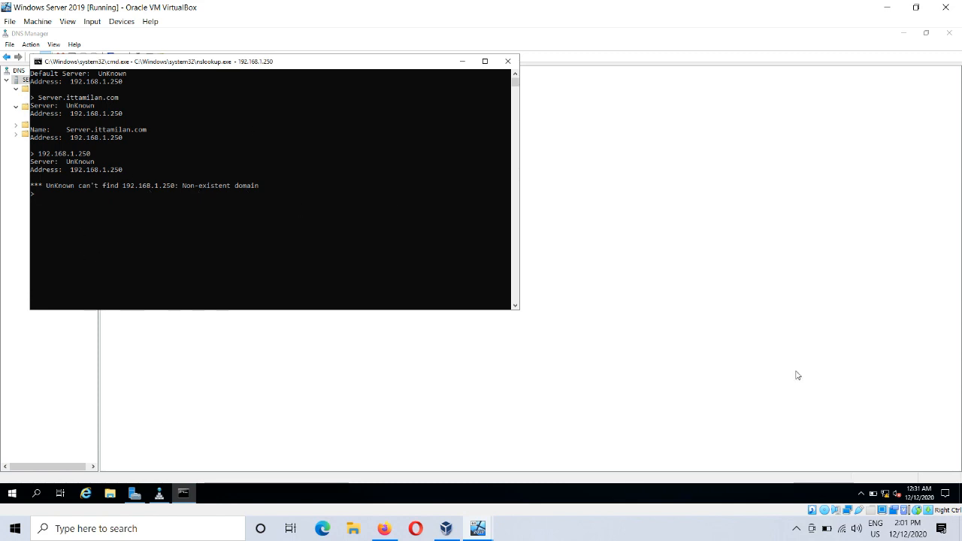
Step: Open the Internet Protocol Version 4 (TCP/IPv4) properties of the server's Ethernet adapter from the network settings
{"action": "right_click", "coordinate": [886, 494]}
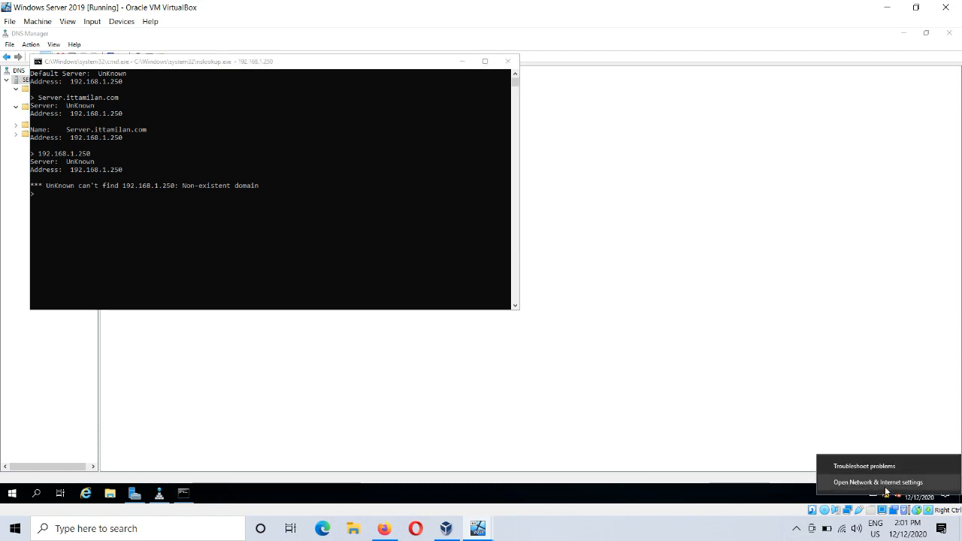
{"action": "left_click", "coordinate": [877, 481]}
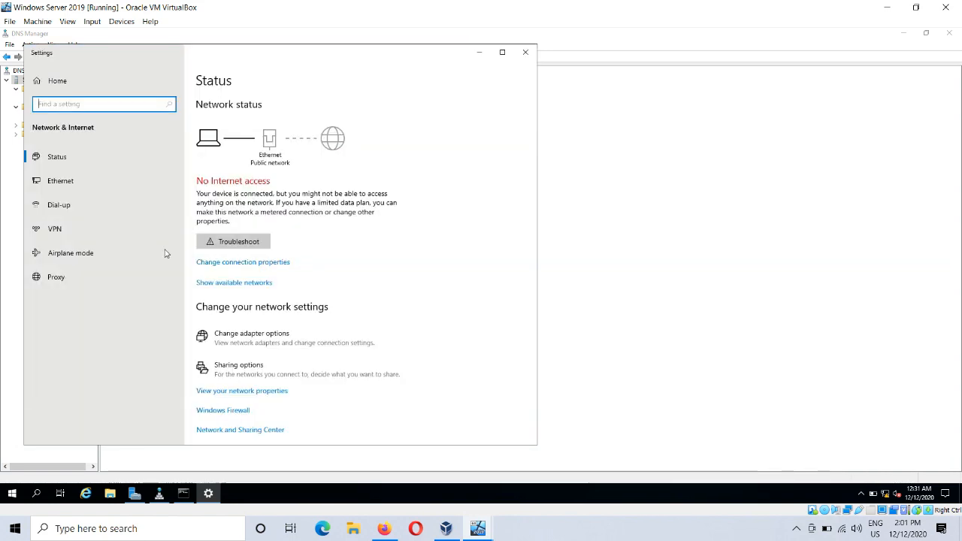
{"action": "left_click", "coordinate": [69, 182]}
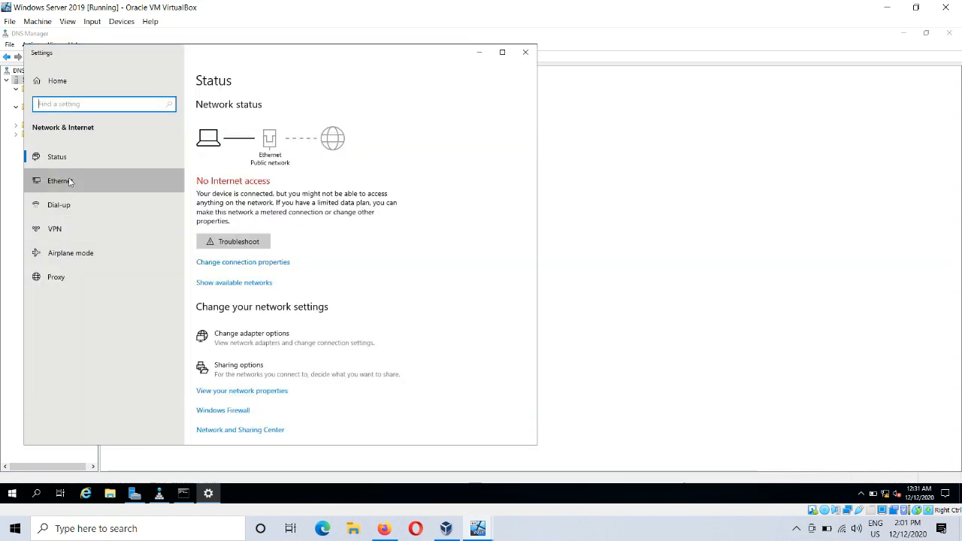
{"action": "left_click", "coordinate": [261, 191]}
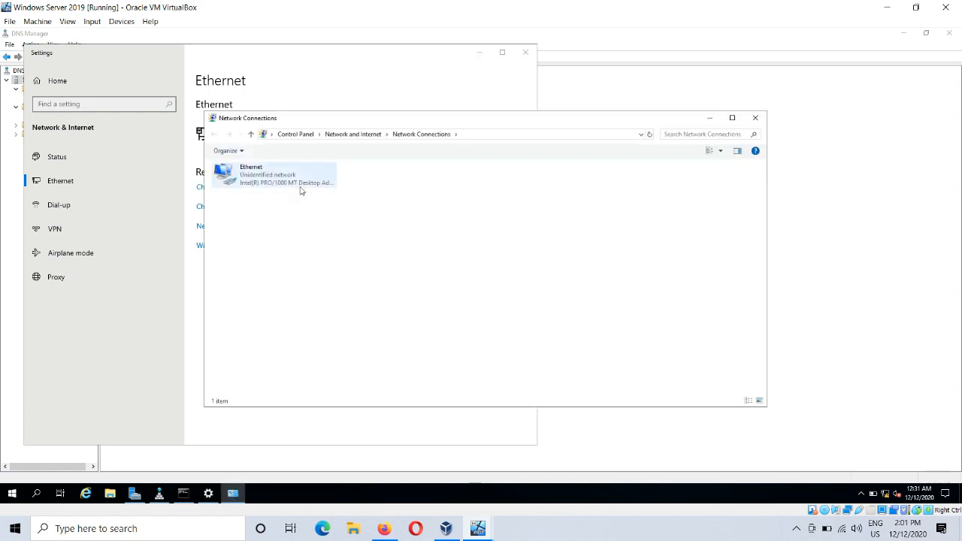
{"action": "left_click", "coordinate": [289, 184]}
{"action": "right_click", "coordinate": [289, 184]}
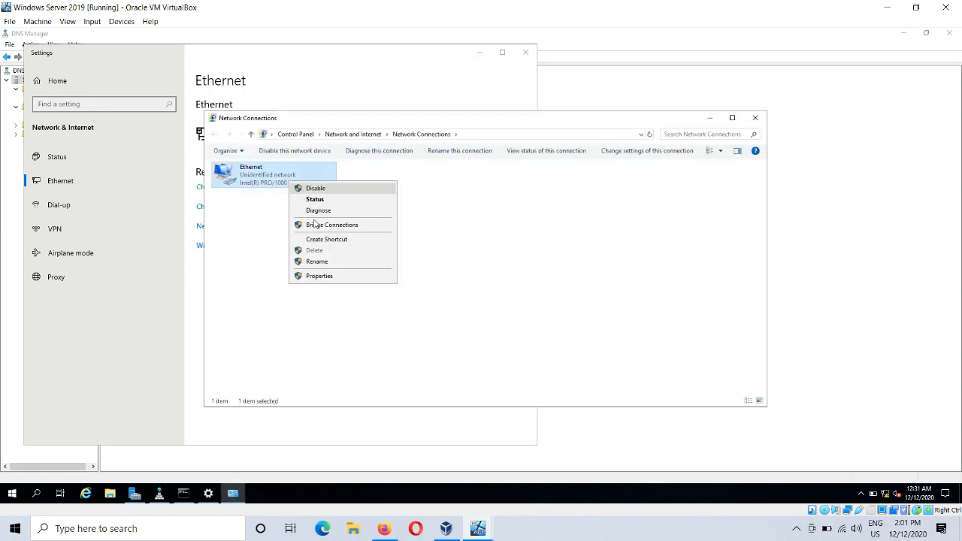
{"action": "left_click", "coordinate": [326, 278]}
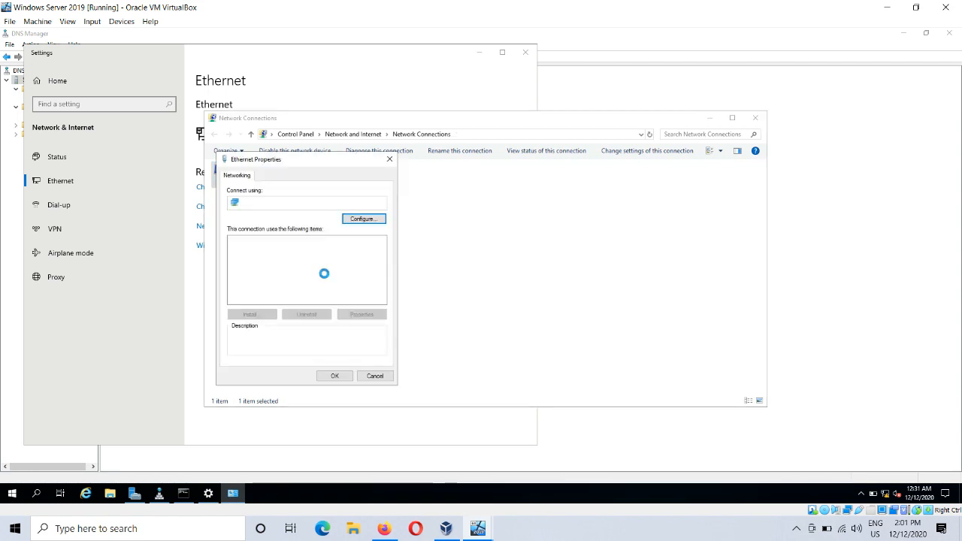
{"action": "double_click", "coordinate": [319, 266]}
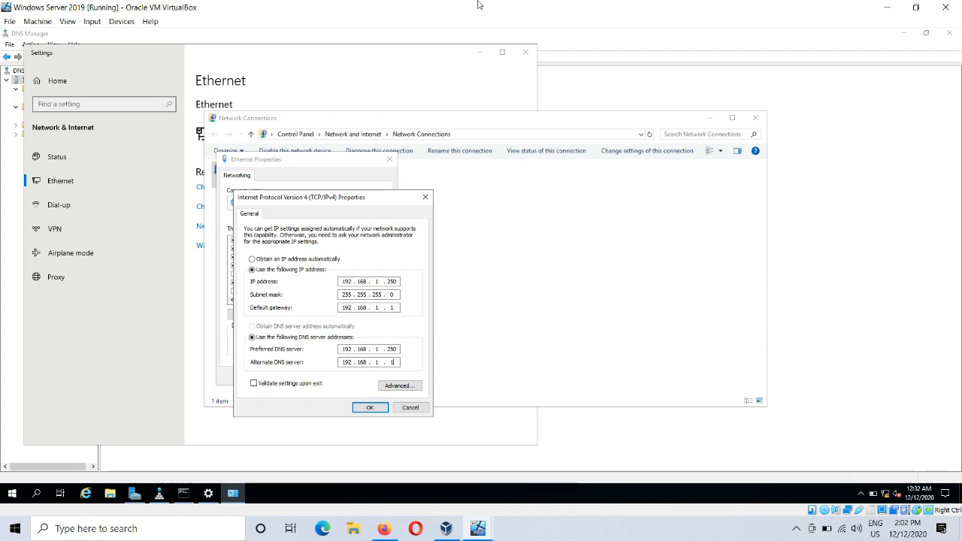
Step: Clear the alternate DNS server address in the IPv4 properties, apply the adapter settings and close the network windows
{"action": "key", "text": "BackSpace"}
{"action": "key", "text": "BackSpace"}
{"action": "key", "text": "BackSpace"}
{"action": "key", "text": "BackSpace"}
{"action": "key", "text": "BackSpace"}
{"action": "key", "text": "BackSpace"}
{"action": "key", "text": "BackSpace"}
{"action": "key", "text": "BackSpace"}
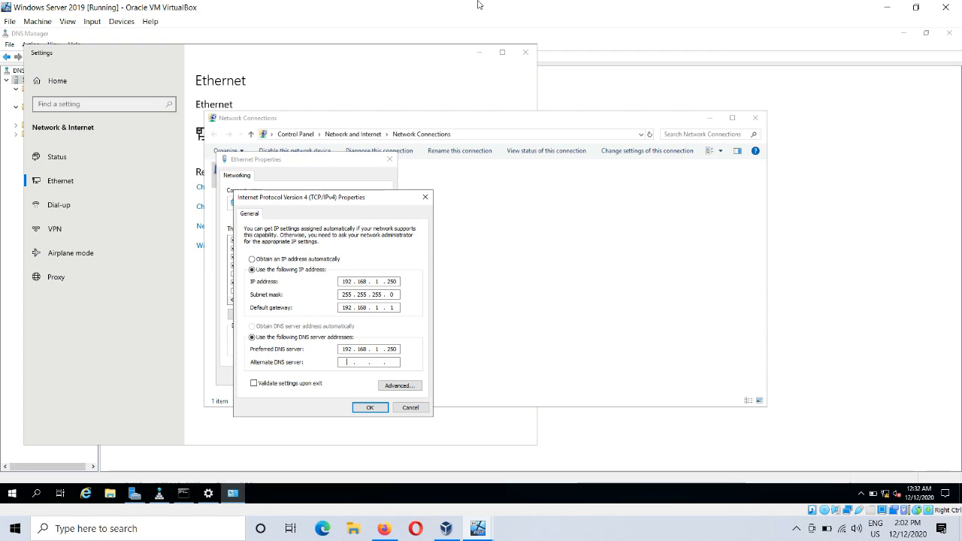
{"action": "left_click", "coordinate": [399, 385]}
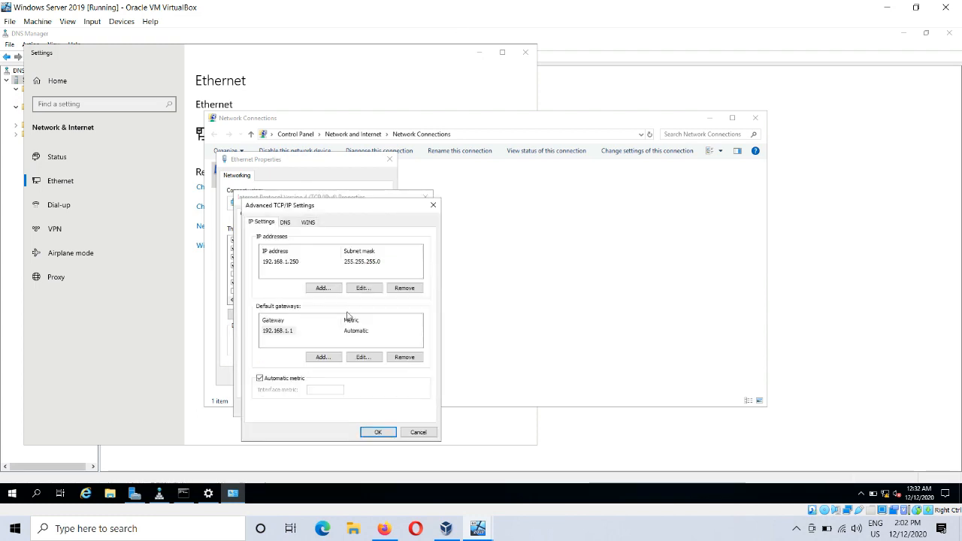
{"action": "left_click", "coordinate": [375, 432]}
{"action": "left_click", "coordinate": [371, 408]}
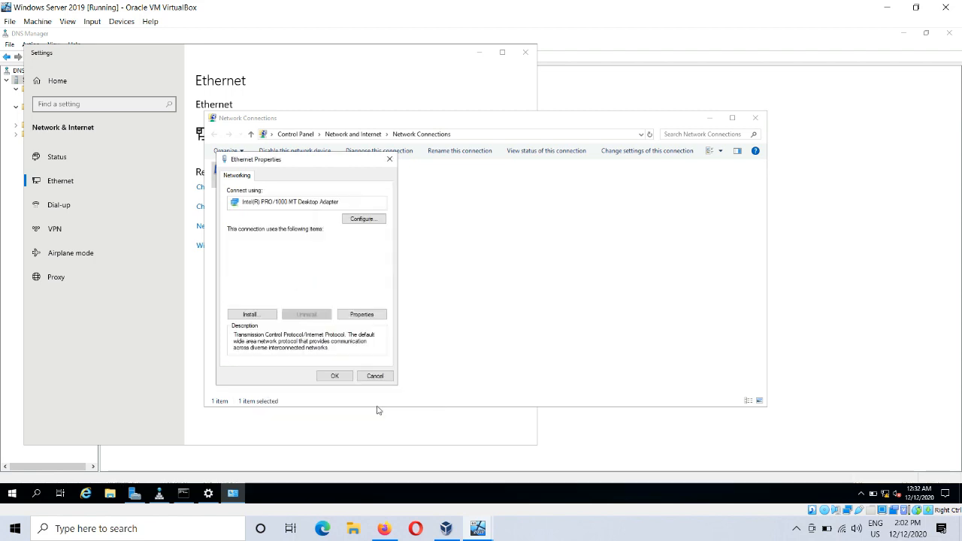
{"action": "left_click", "coordinate": [338, 379]}
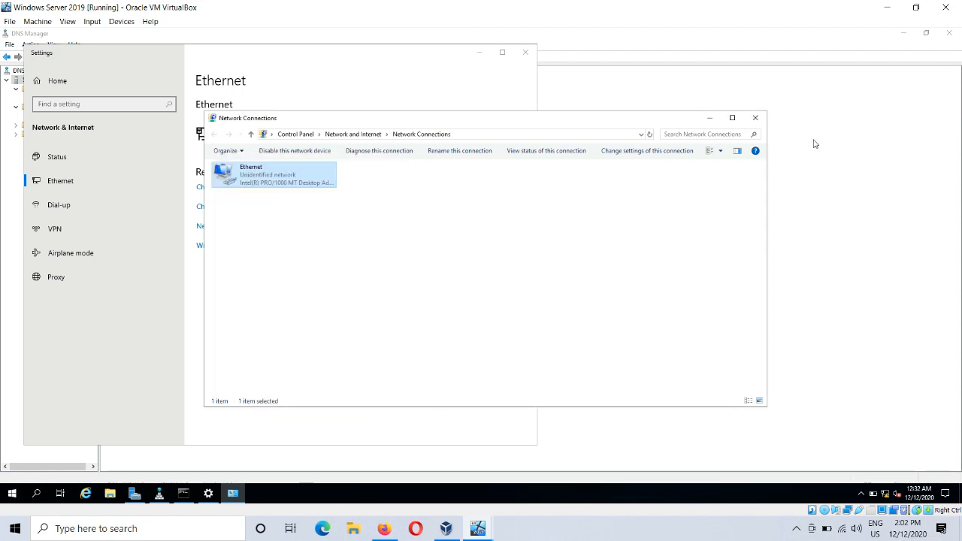
{"action": "left_click", "coordinate": [756, 119]}
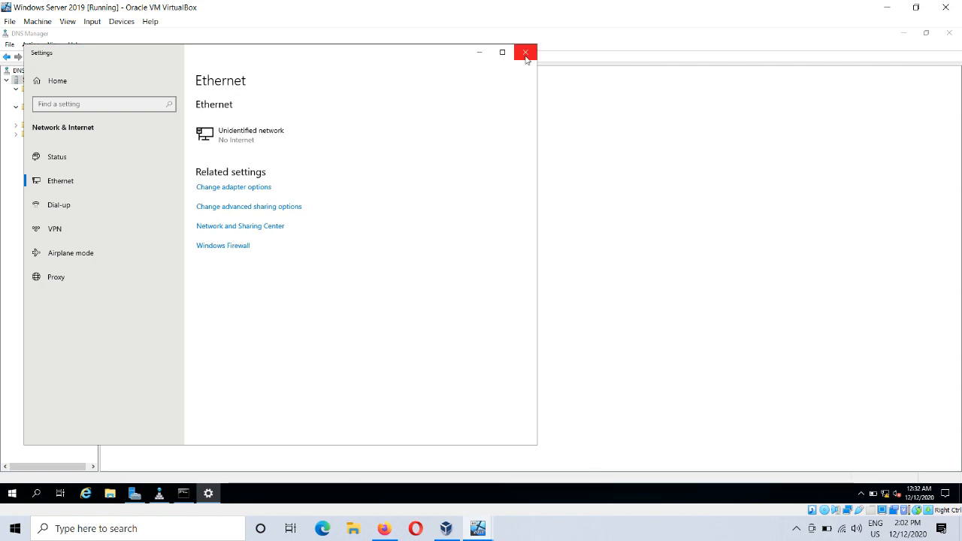
{"action": "left_click", "coordinate": [525, 52]}
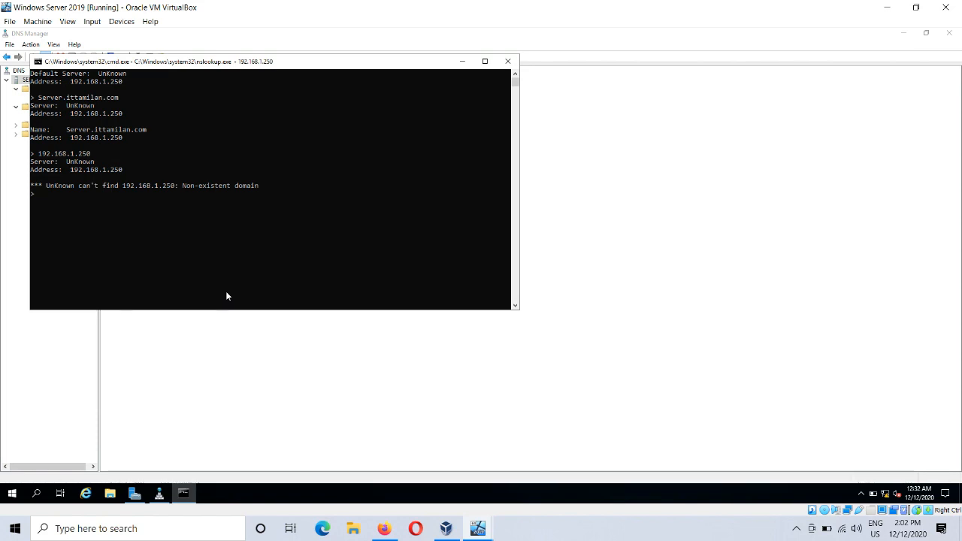
Step: Query the address of secondary.ittamilan.com in nslookup and run a reverse lookup of 192.168.1.251
{"action": "type", "text": "second"}
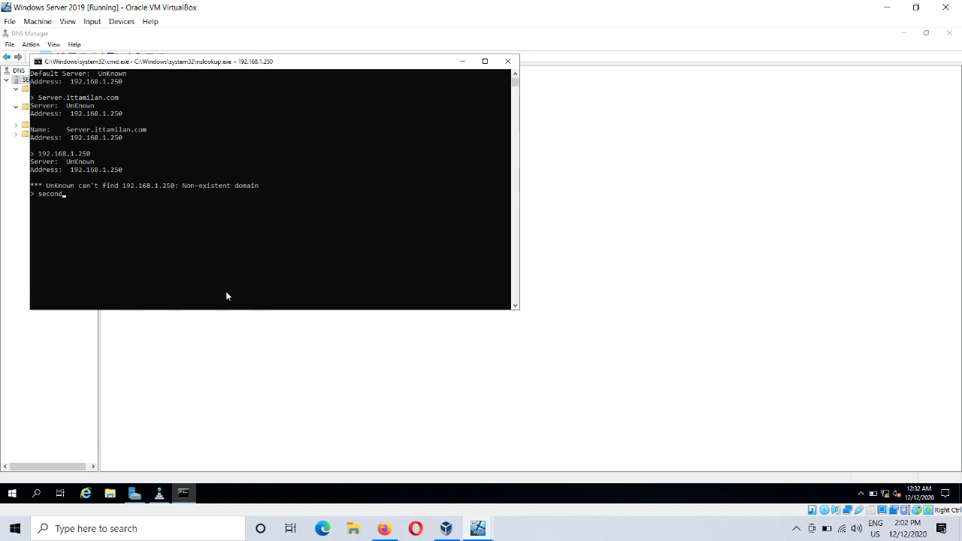
{"action": "type", "text": "ary.ittamila.com"}
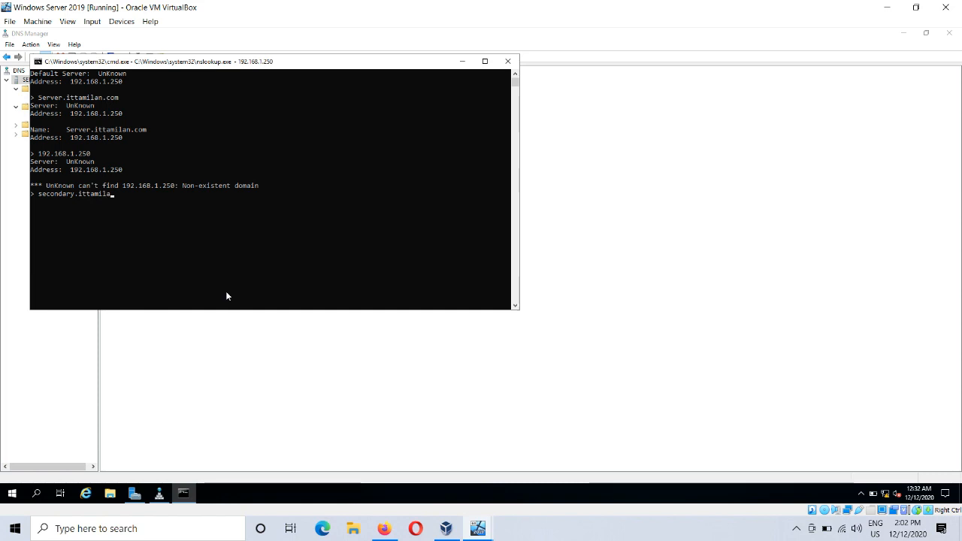
{"action": "key", "text": "BackSpace"}
{"action": "key", "text": "BackSpace"}
{"action": "key", "text": "BackSpace"}
{"action": "key", "text": "BackSpace"}
{"action": "type", "text": "n.com"}
{"action": "key", "text": "Return"}
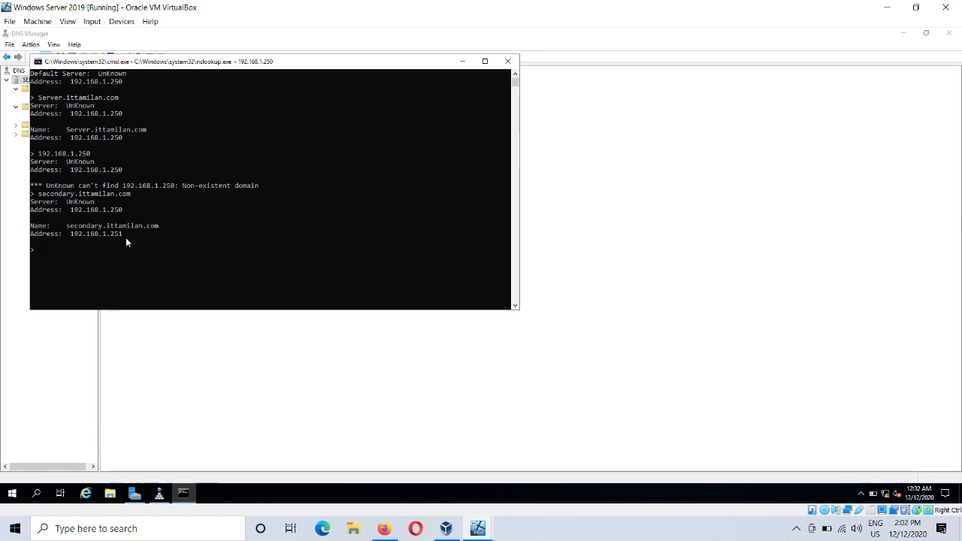
{"action": "type", "text": "192.168.1.251"}
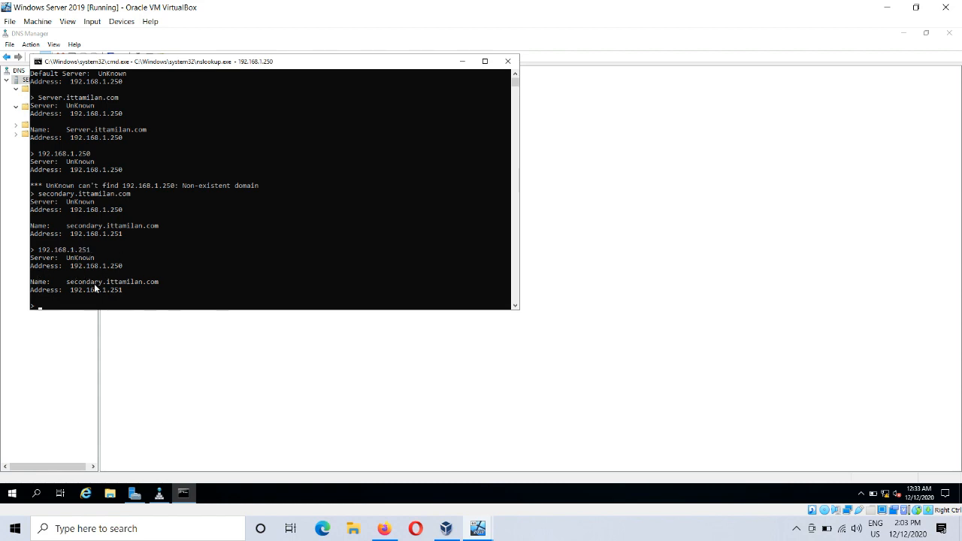
Step: Query the address of winclient1.ittamilan.com in nslookup
{"action": "type", "text": "winclient1.ittamilan.com"}
{"action": "key", "text": "Return"}
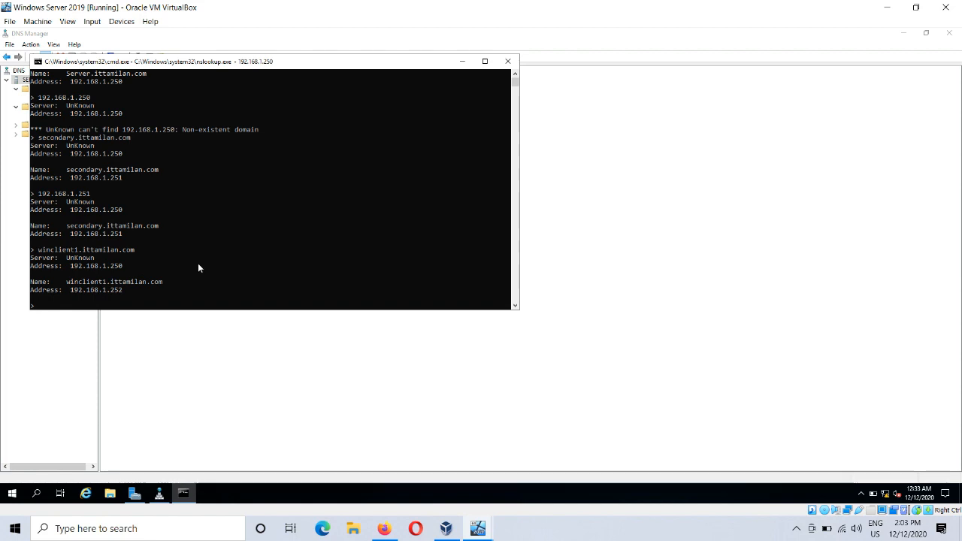
Step: Run a reverse lookup of 192.168.1.252 in nslookup and move its window clear of the DNS console tree
{"action": "type", "text": "192.168.1.252"}
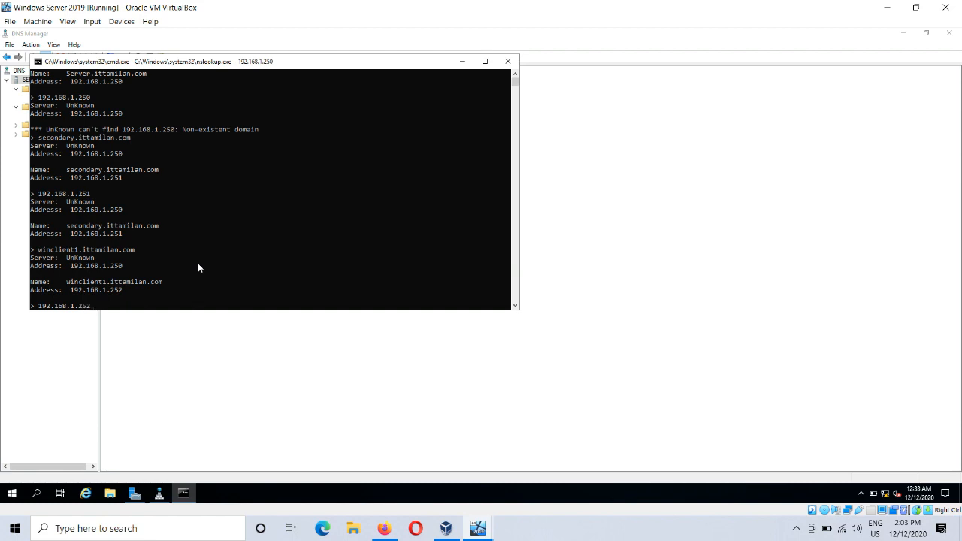
{"action": "key", "text": "Return"}
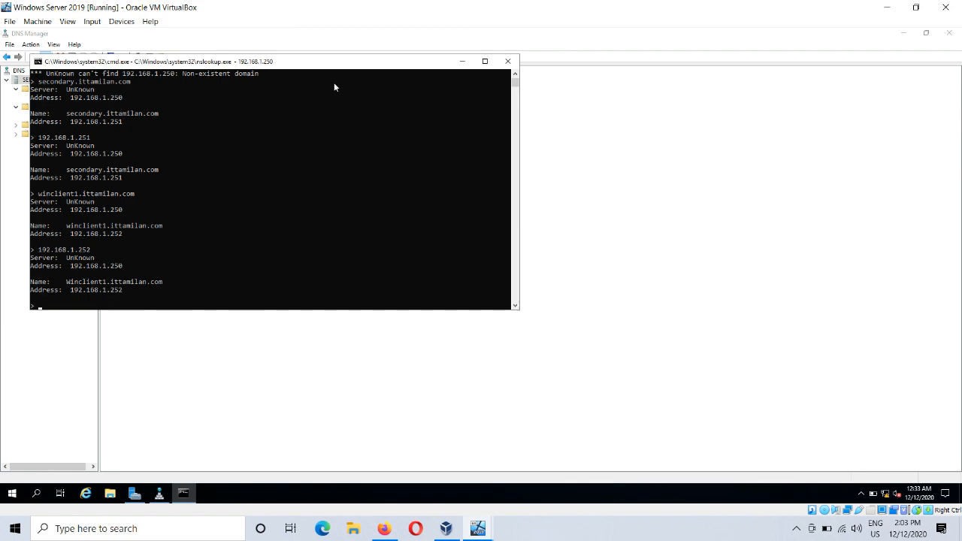
{"action": "left_click_drag", "start_coordinate": [318, 61], "coordinate": [495, 111]}
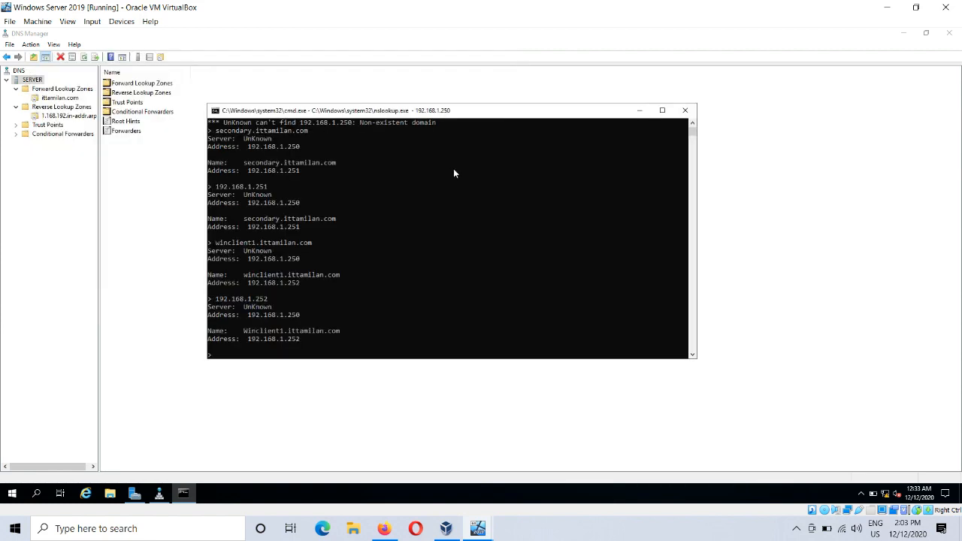